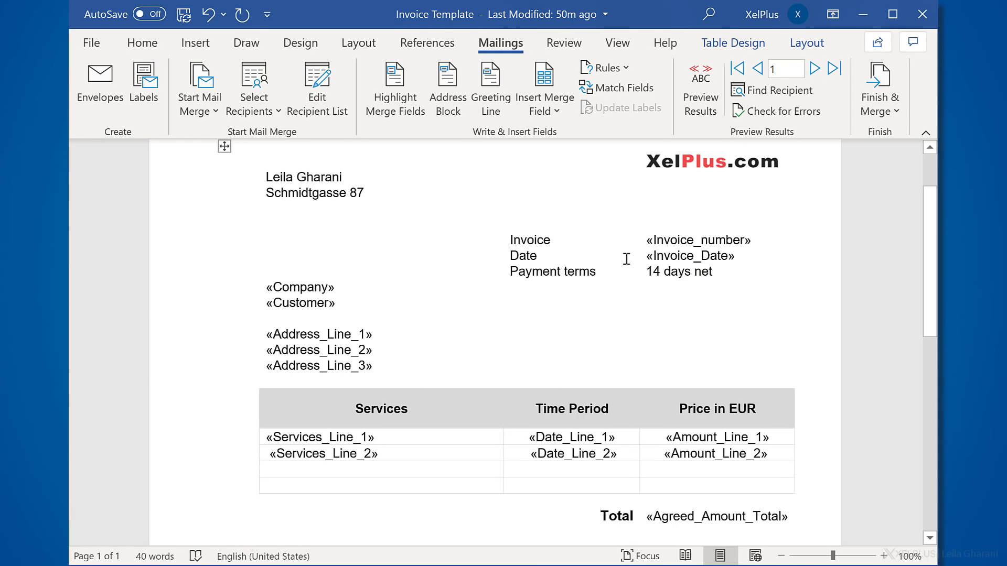
Step: Preview the invoice template filled with the first recipient's real data instead of merge fields
{"action": "left_click", "coordinate": [701, 105]}
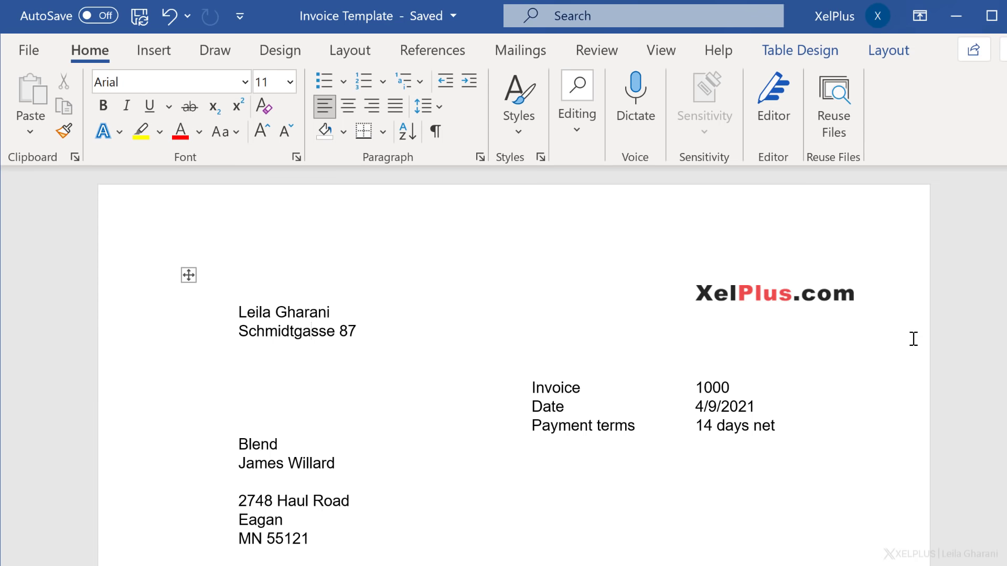
{"action": "scroll", "coordinate": [913, 339], "scroll_direction": "down", "scroll_amount": 5}
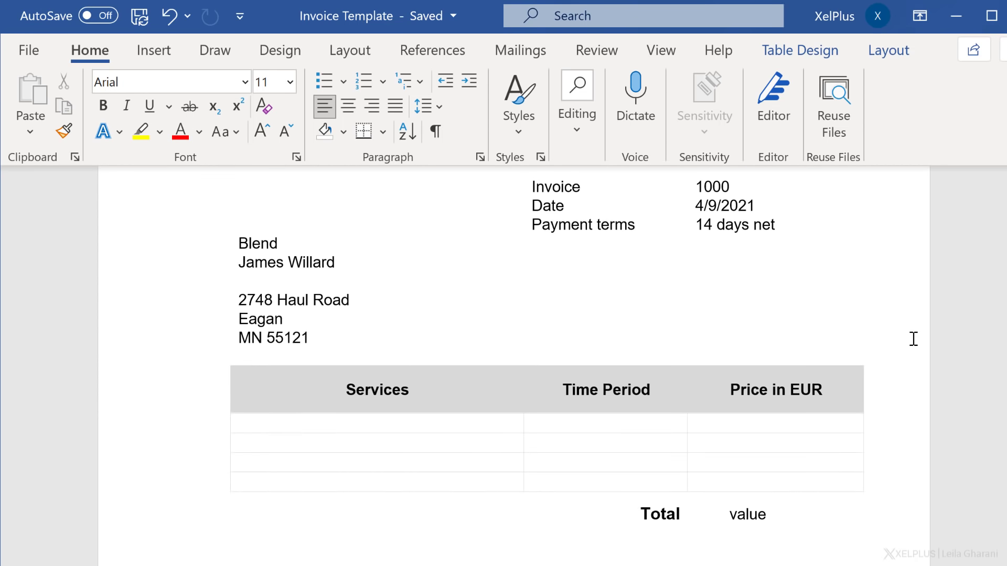
Step: Look over the previewed invoice, then minimize Word to bring up the Outstanding Invoices workbook
{"action": "scroll", "coordinate": [913, 339], "scroll_direction": "up", "scroll_amount": 3}
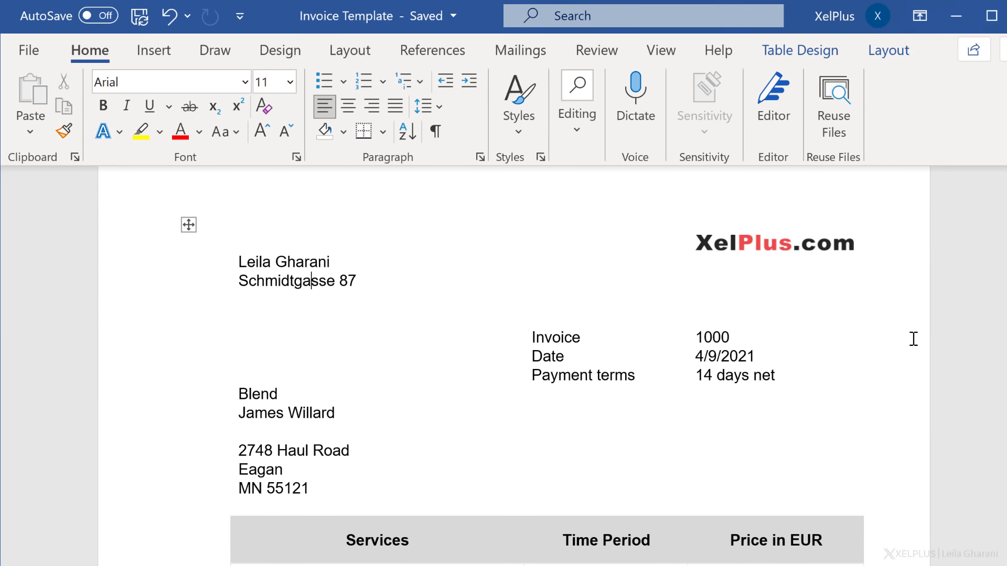
{"action": "scroll", "coordinate": [912, 345], "scroll_direction": "down", "scroll_amount": 2}
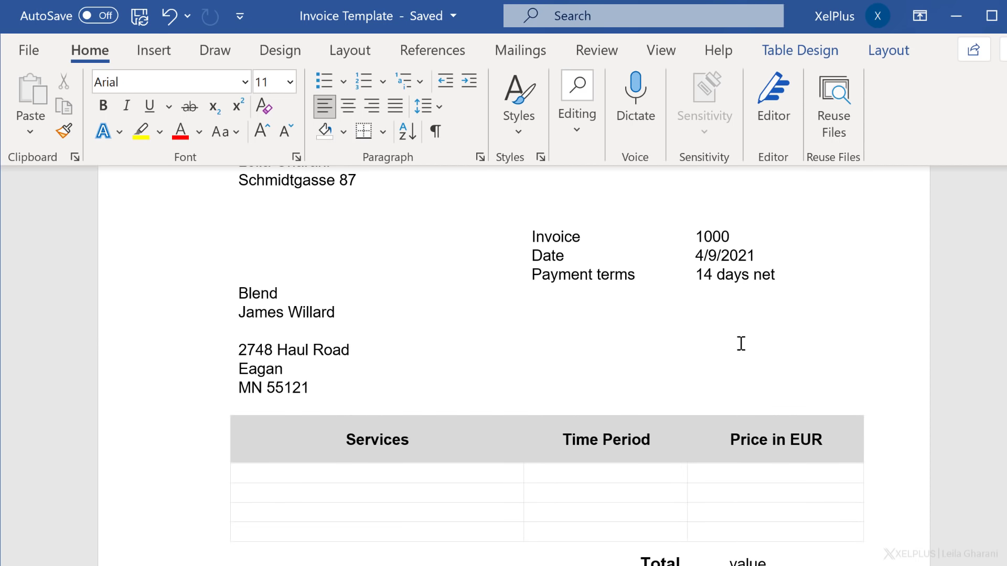
{"action": "scroll", "coordinate": [739, 344], "scroll_direction": "up", "scroll_amount": 1}
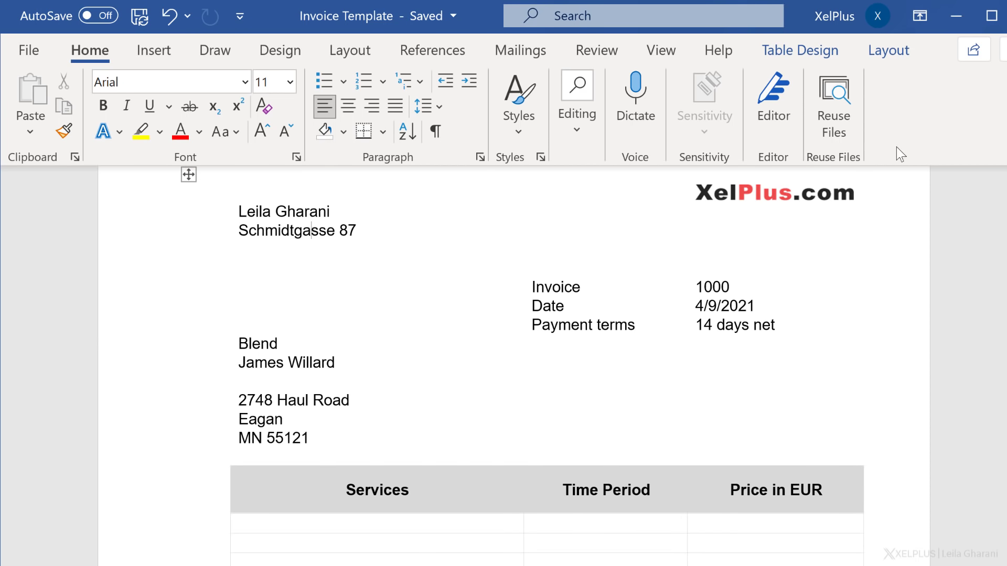
{"action": "left_click", "coordinate": [956, 16]}
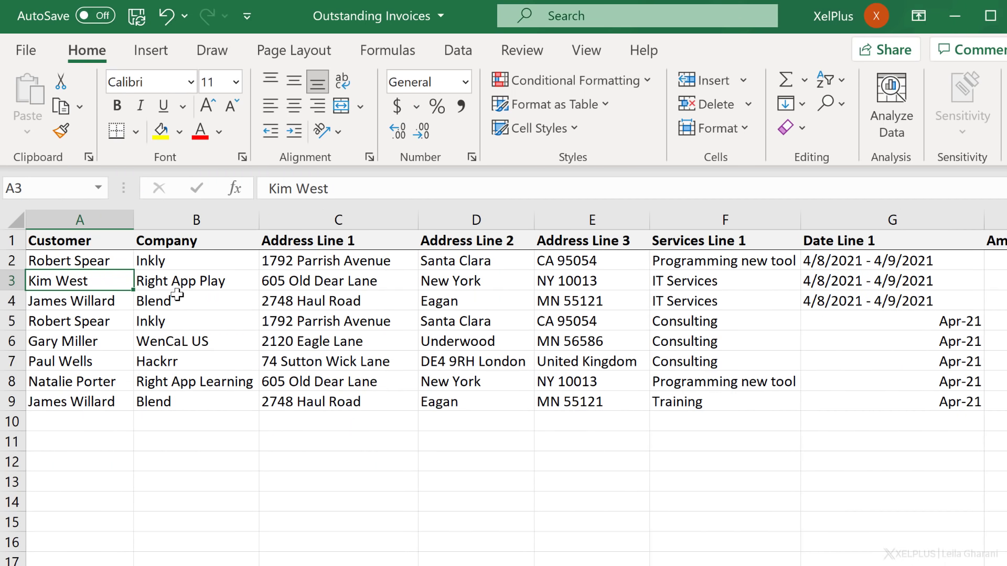
Step: Inspect the first record's customer, address, Services Line 1, Date Line 1 and Amount Line 1 cells
{"action": "left_click", "coordinate": [92, 261]}
{"action": "left_click", "coordinate": [369, 265]}
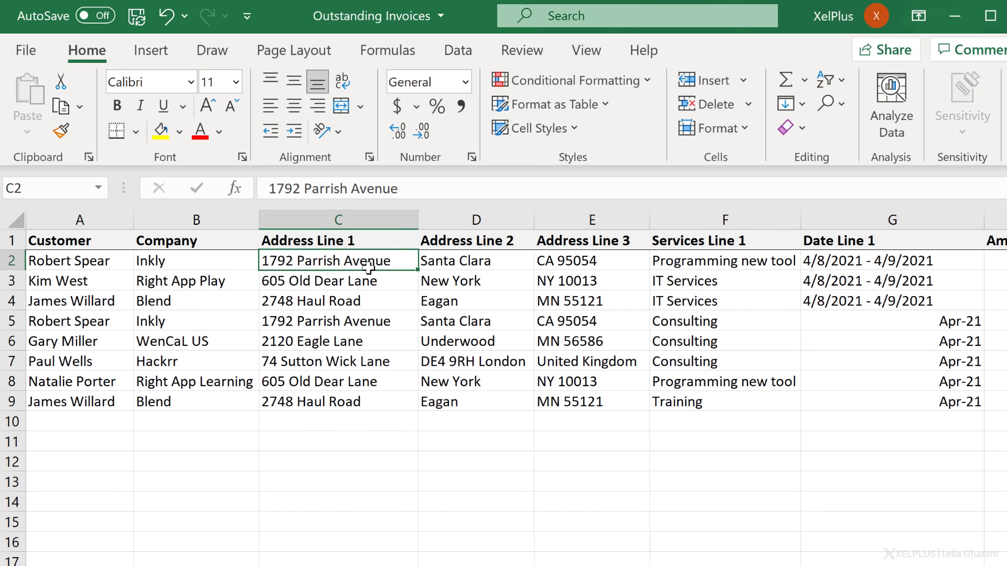
{"action": "key", "text": "Right"}
{"action": "key", "text": "Right"}
{"action": "key", "text": "Right"}
{"action": "key", "text": "Right"}
{"action": "key", "text": "Right"}
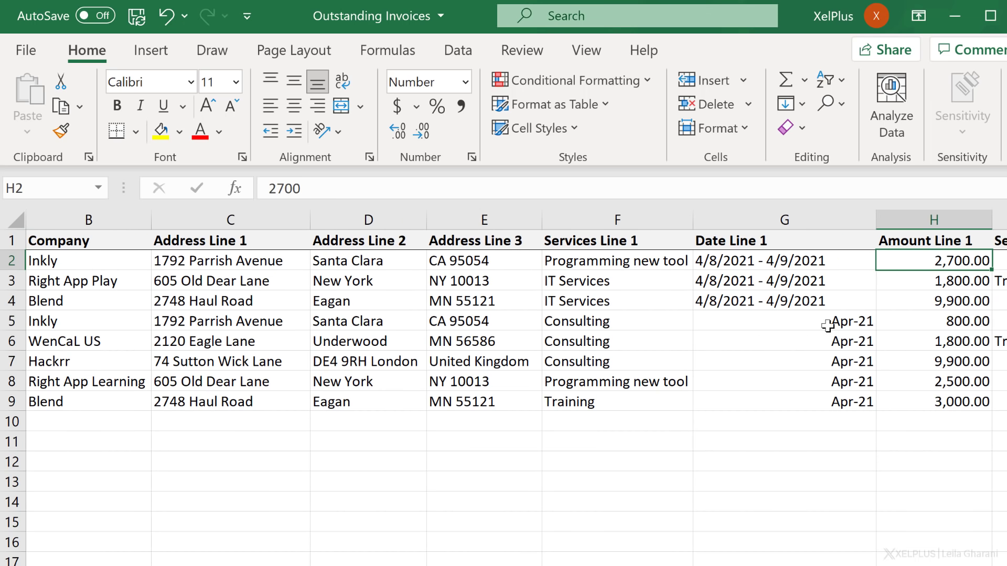
{"action": "key", "text": "Right"}
{"action": "key", "text": "Right"}
{"action": "left_click", "coordinate": [383, 262]}
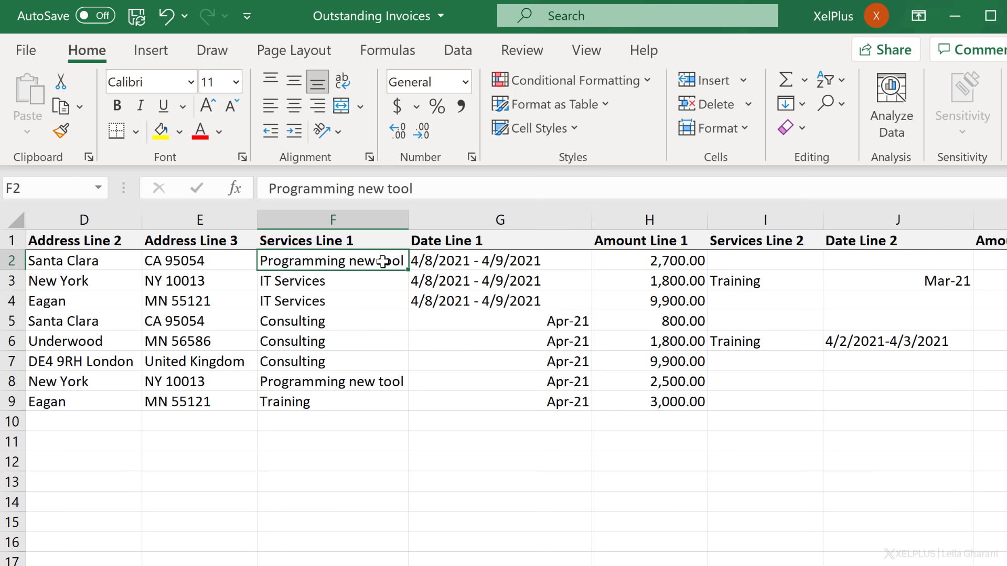
{"action": "left_click", "coordinate": [500, 265]}
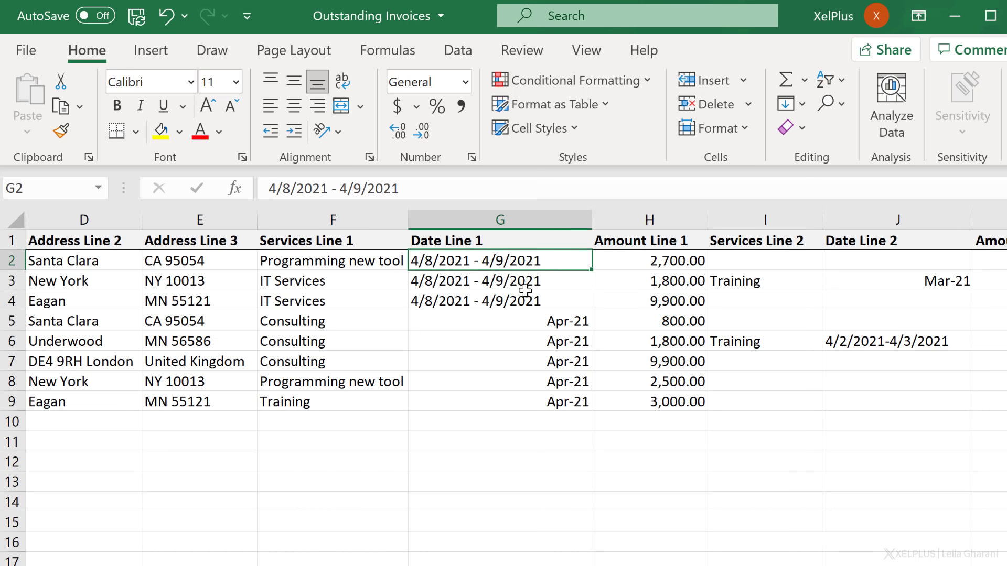
{"action": "left_click", "coordinate": [640, 262]}
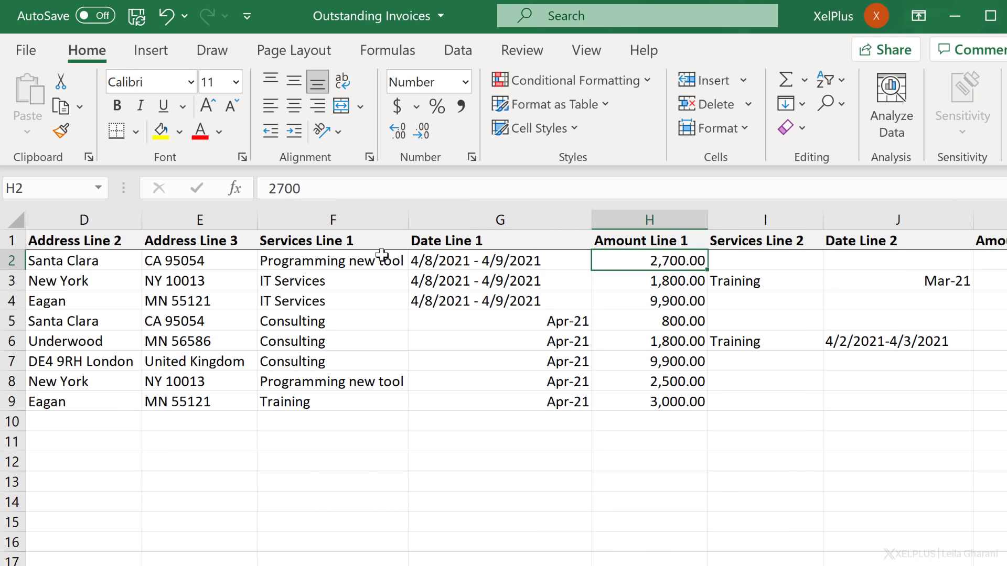
Step: Check the second service line, Agreed Amount Total and Invoice Date columns
{"action": "left_click", "coordinate": [364, 264]}
{"action": "left_click", "coordinate": [771, 263]}
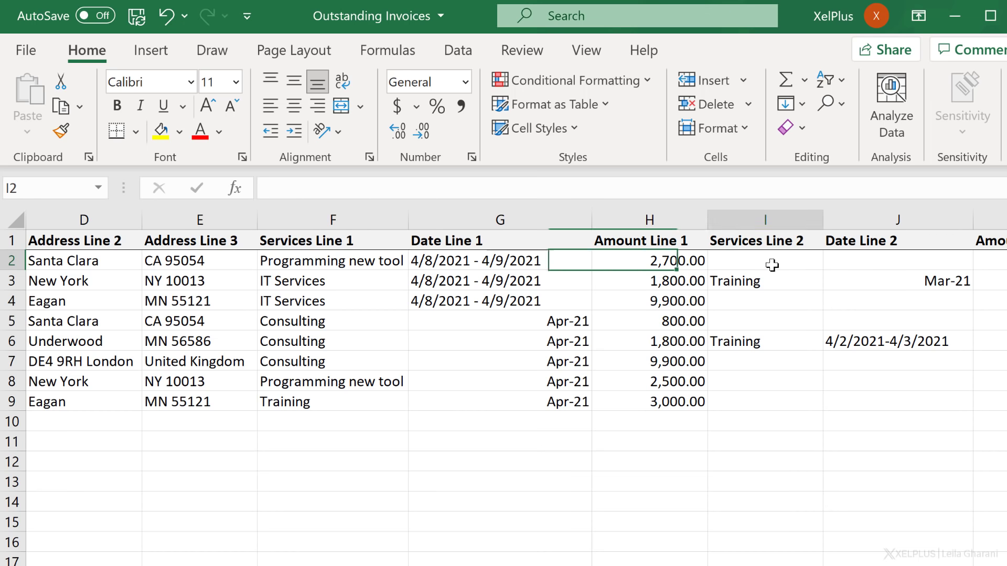
{"action": "key", "text": "Right"}
{"action": "key", "text": "Right"}
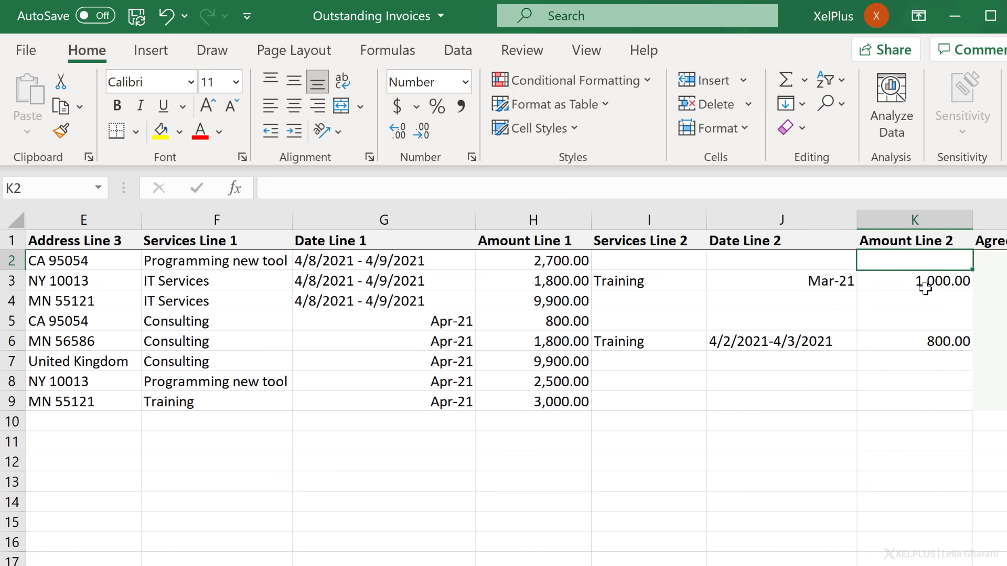
{"action": "key", "text": "Right"}
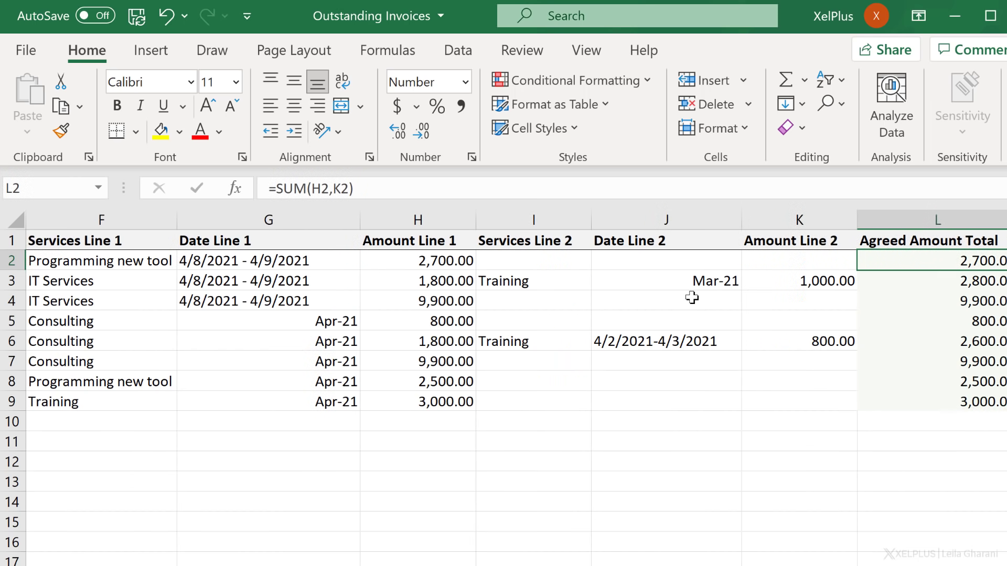
{"action": "key", "text": "Right"}
{"action": "key", "text": "Right"}
Step: Check the row 3 SUM total formula unchanged, plus the invoice number and Email columns
{"action": "left_click", "coordinate": [636, 282]}
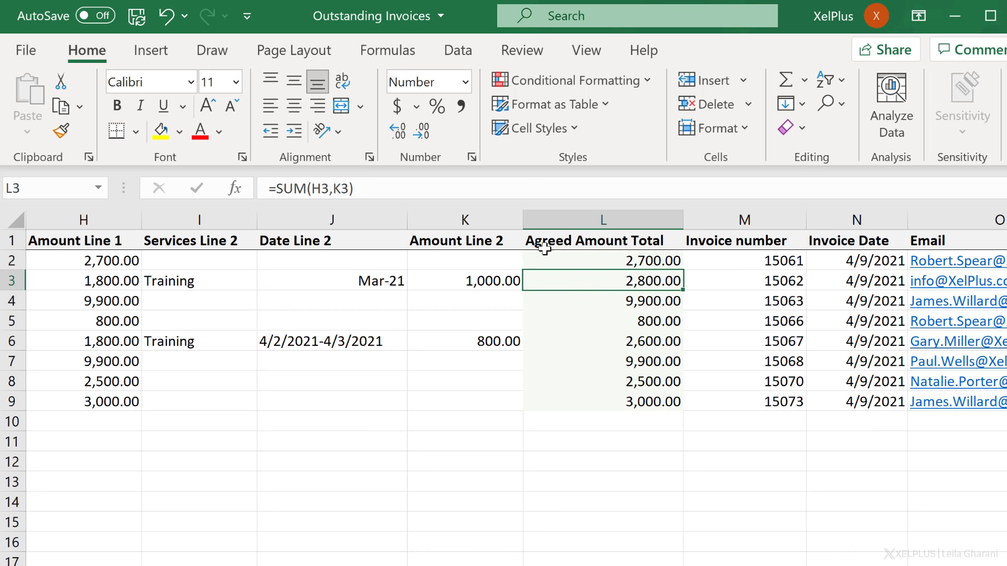
{"action": "left_click", "coordinate": [377, 184]}
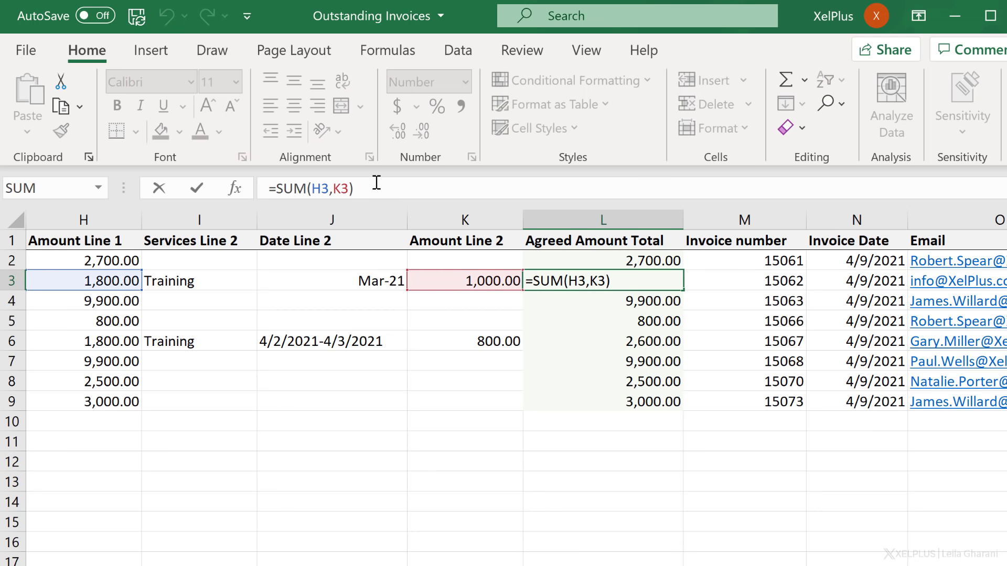
{"action": "key", "text": "Return"}
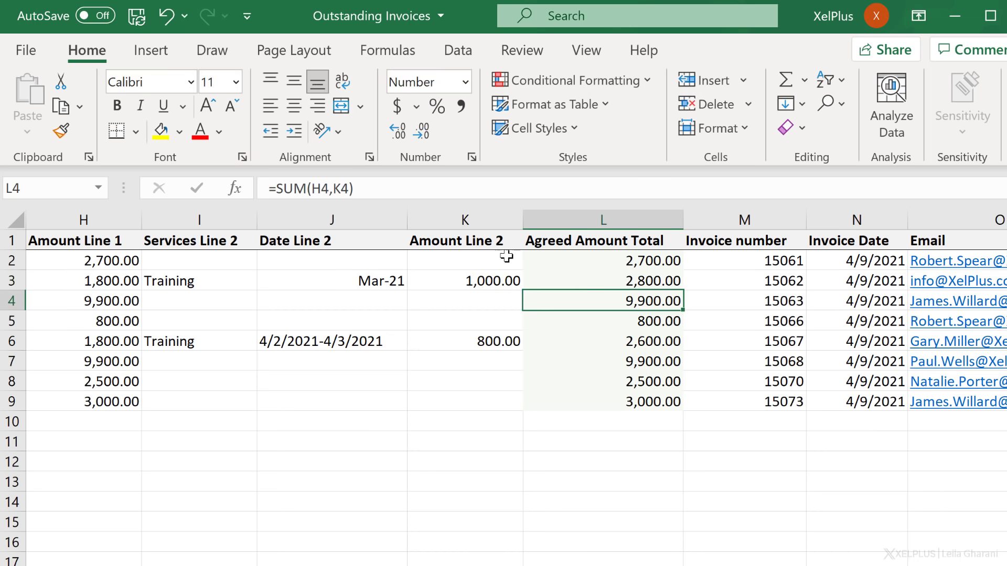
{"action": "left_click", "coordinate": [763, 288]}
{"action": "key", "text": "Right"}
{"action": "key", "text": "Right"}
{"action": "key", "text": "Right"}
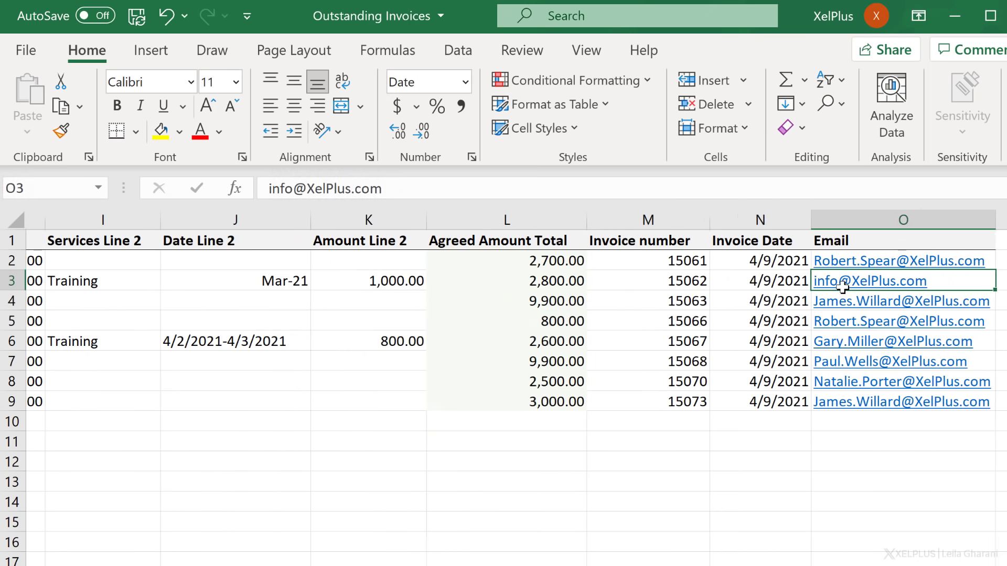
{"action": "key", "text": "Up"}
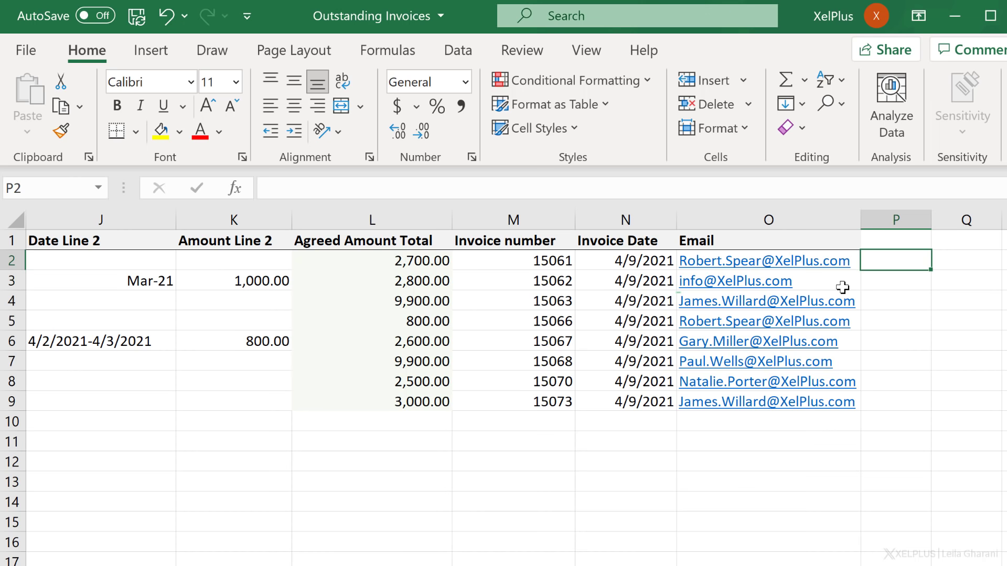
{"action": "key", "text": "Left"}
{"action": "key", "text": "Left"}
{"action": "key", "text": "Left"}
{"action": "key", "text": "Left"}
{"action": "key", "text": "Left"}
{"action": "key", "text": "Left"}
{"action": "key", "text": "Left"}
{"action": "key", "text": "Left"}
{"action": "key", "text": "Left"}
{"action": "key", "text": "Left"}
{"action": "key", "text": "Left"}
{"action": "key", "text": "Left"}
{"action": "key", "text": "Left"}
{"action": "key", "text": "Left"}
{"action": "key", "text": "Left"}
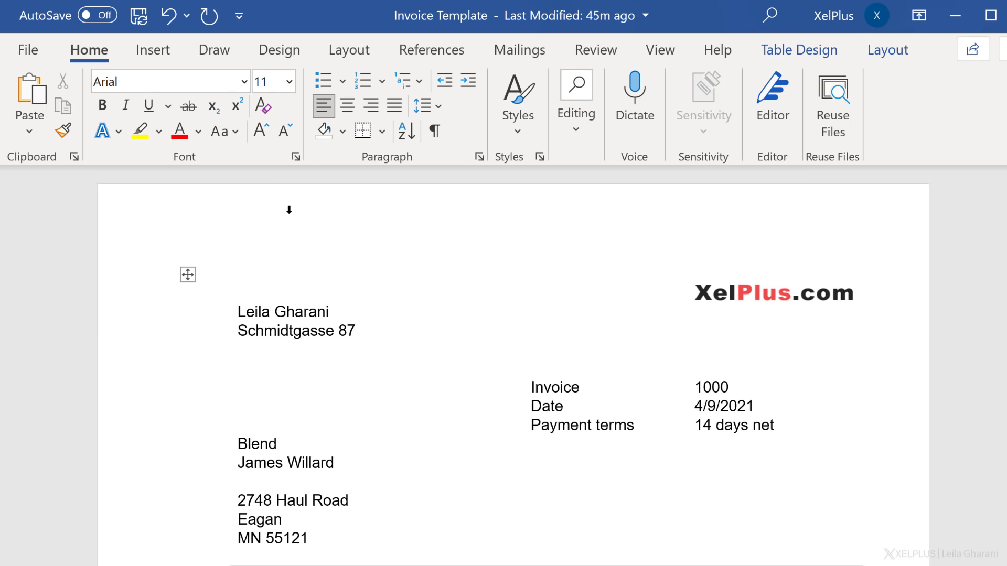
Step: Reset the template's mail merge type to Normal Word Document
{"action": "left_click", "coordinate": [519, 49]}
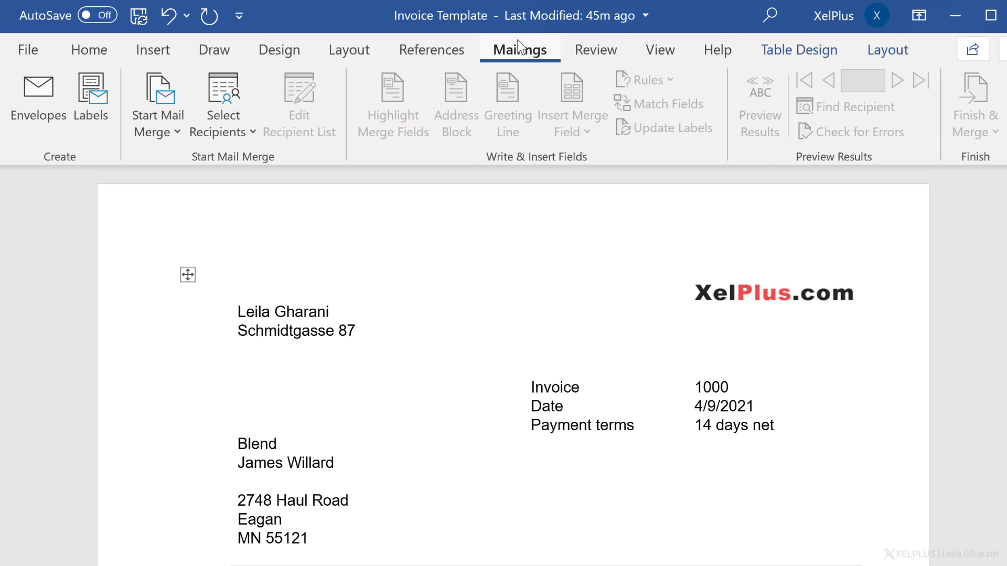
{"action": "left_click", "coordinate": [162, 138]}
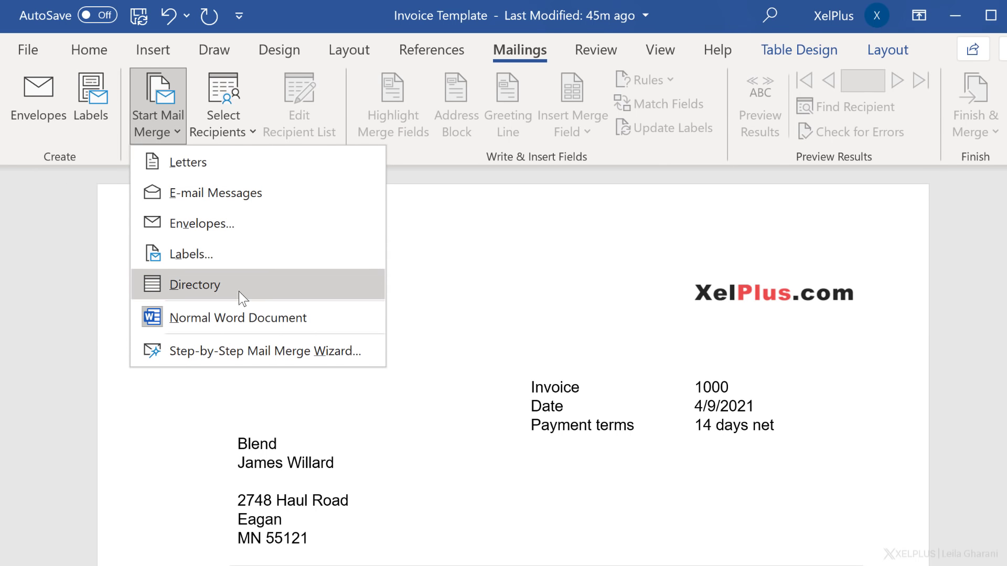
{"action": "left_click", "coordinate": [257, 325]}
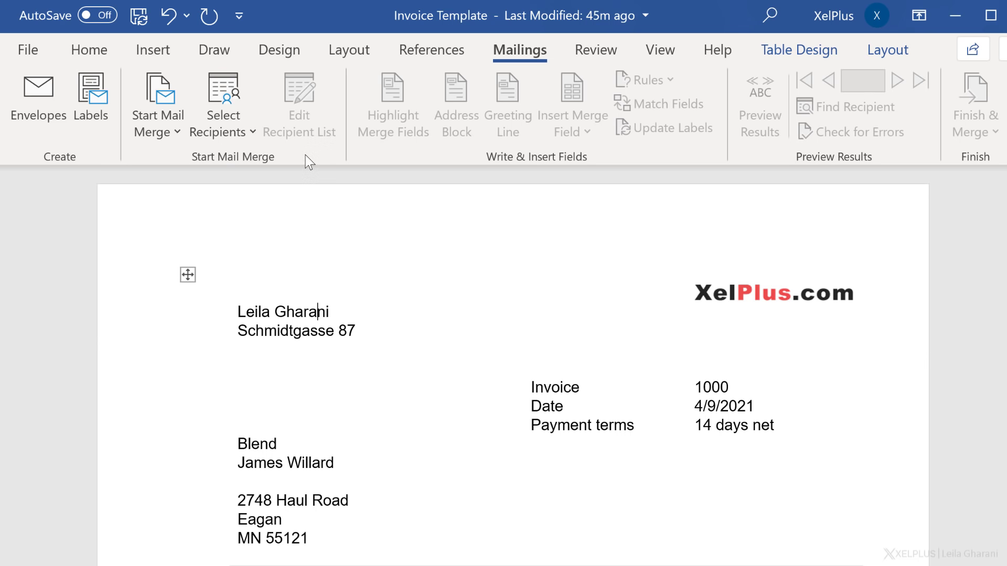
Step: Choose the Outstanding Invoices workbook from the Mail Merge folder as the existing recipient list
{"action": "left_click", "coordinate": [225, 137]}
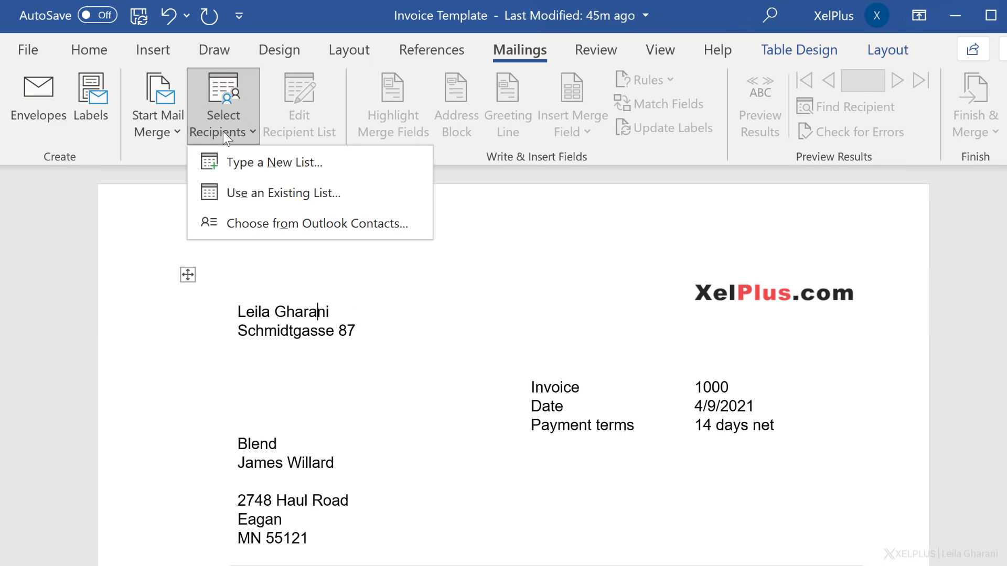
{"action": "left_click", "coordinate": [258, 200]}
{"action": "scroll", "coordinate": [138, 193], "scroll_direction": "up", "scroll_amount": 3}
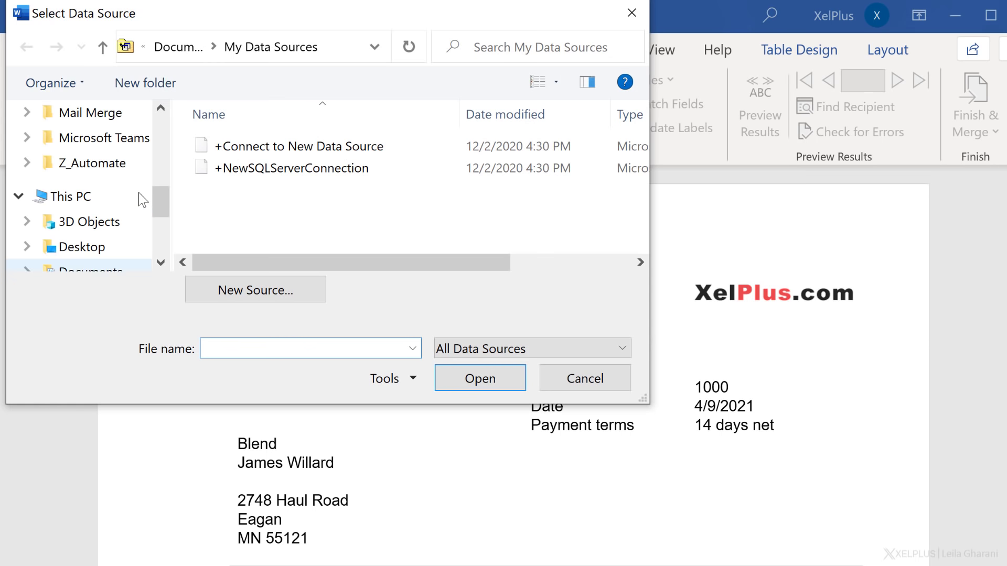
{"action": "left_click", "coordinate": [101, 198]}
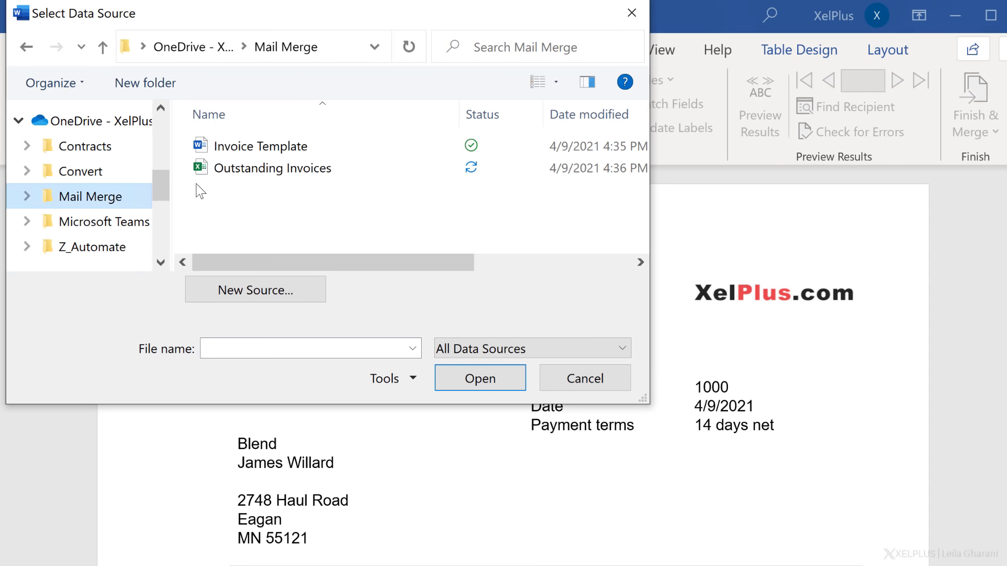
{"action": "left_click", "coordinate": [250, 169]}
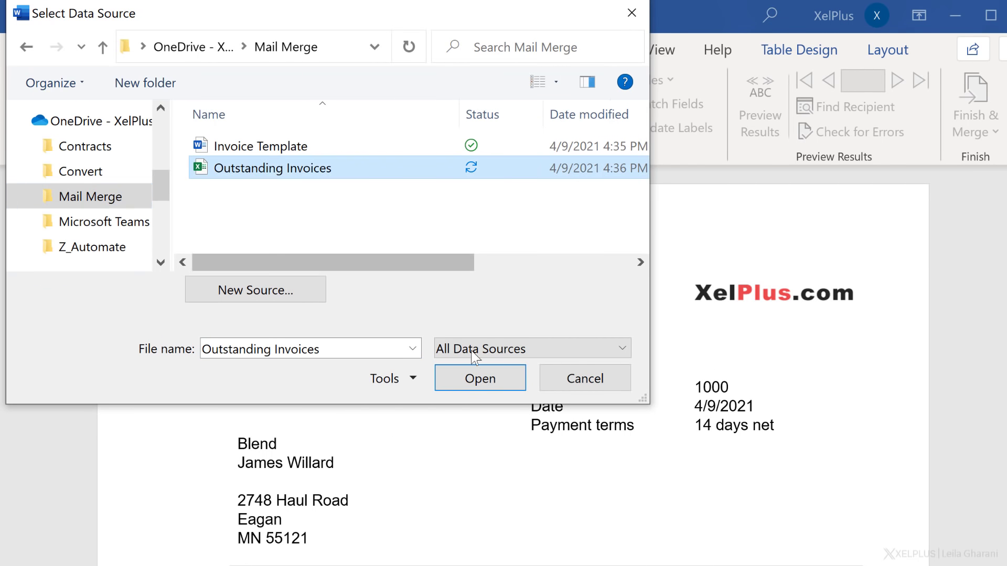
{"action": "left_click", "coordinate": [455, 387]}
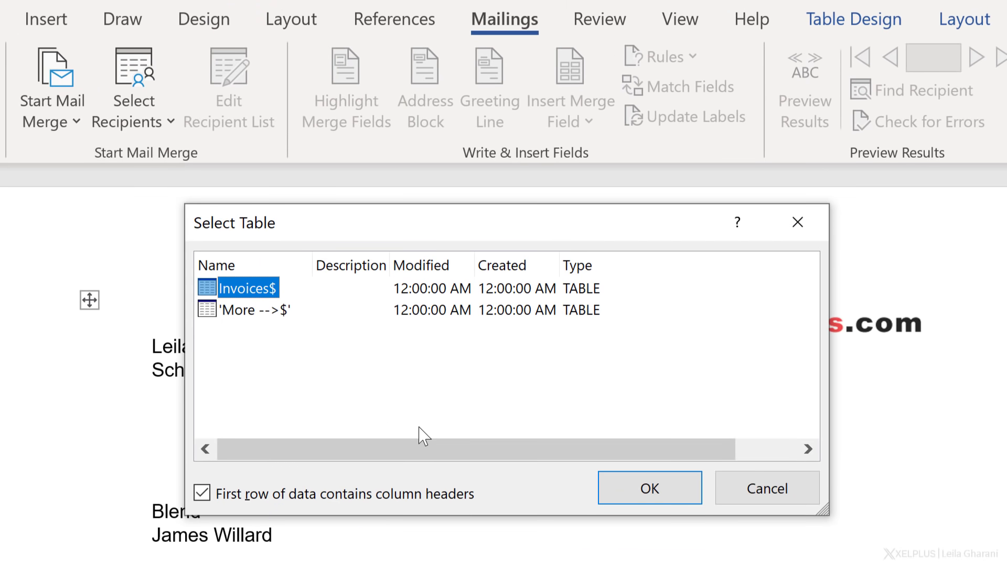
Step: Pick the Invoices$ sheet rather than 'More -->$' as the recipient table and confirm
{"action": "left_click", "coordinate": [257, 311]}
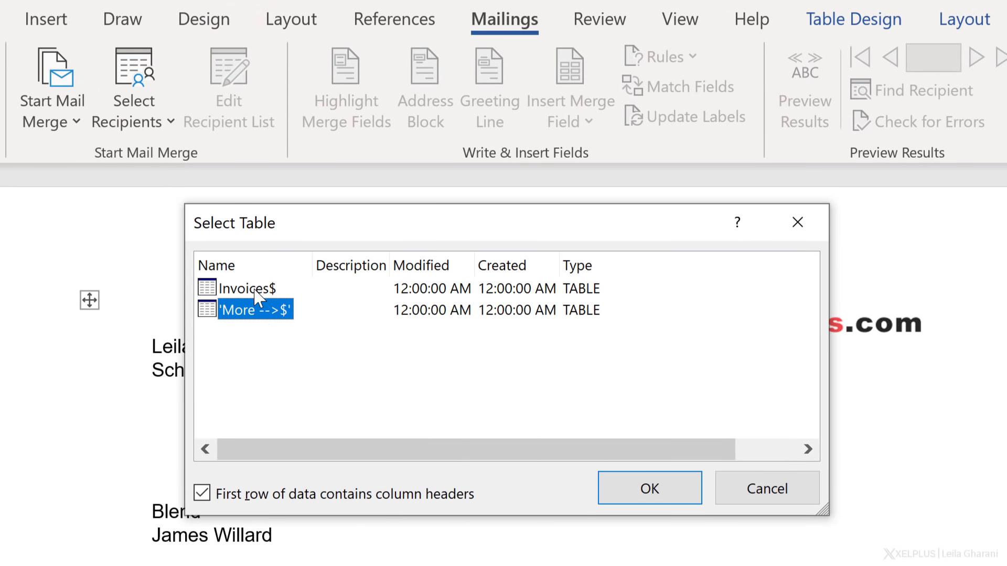
{"action": "left_click", "coordinate": [256, 291]}
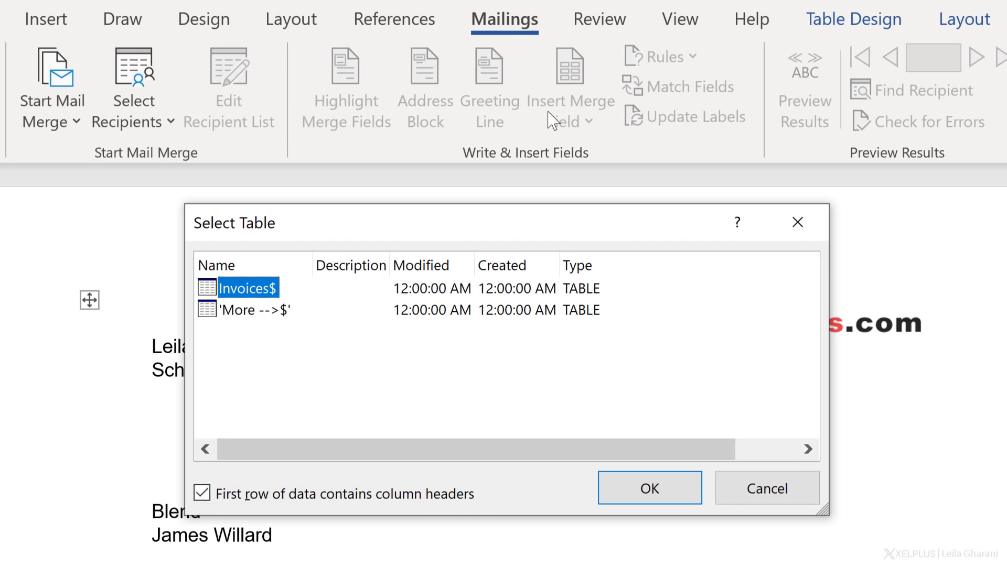
{"action": "left_click", "coordinate": [624, 487]}
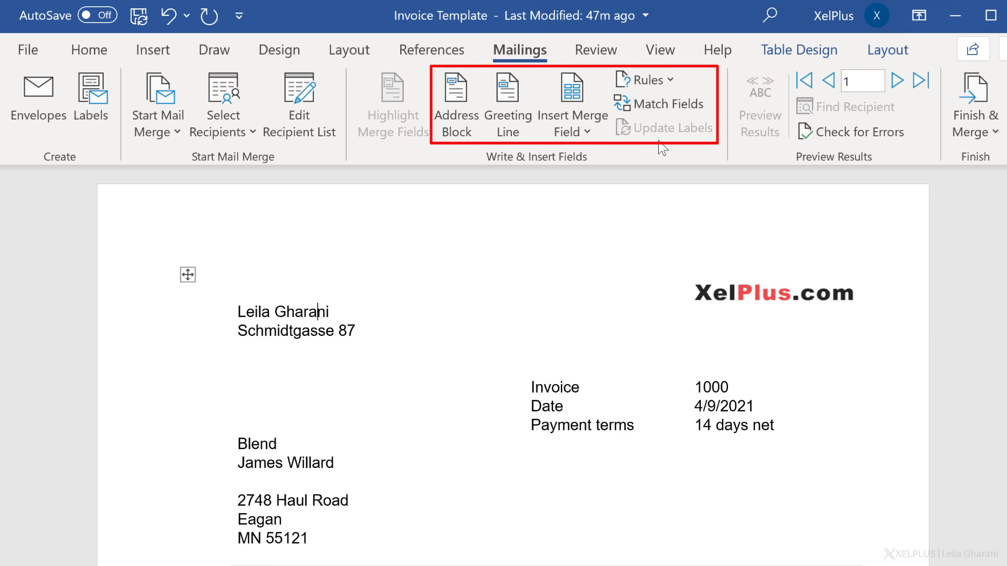
{"action": "scroll", "coordinate": [425, 331], "scroll_direction": "down", "scroll_amount": 3}
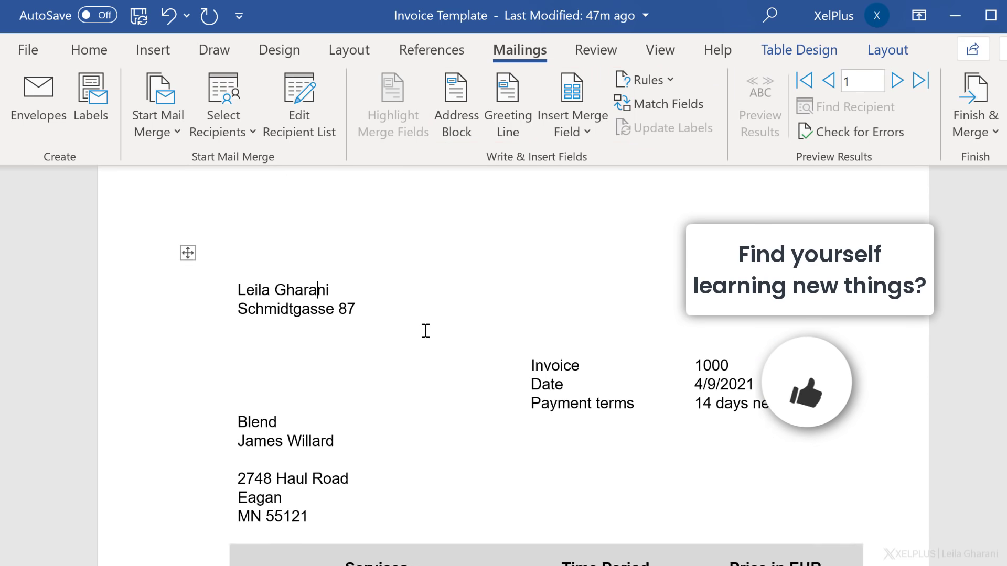
{"action": "scroll", "coordinate": [426, 331], "scroll_direction": "down", "scroll_amount": 5}
{"action": "scroll", "coordinate": [423, 332], "scroll_direction": "up", "scroll_amount": 10}
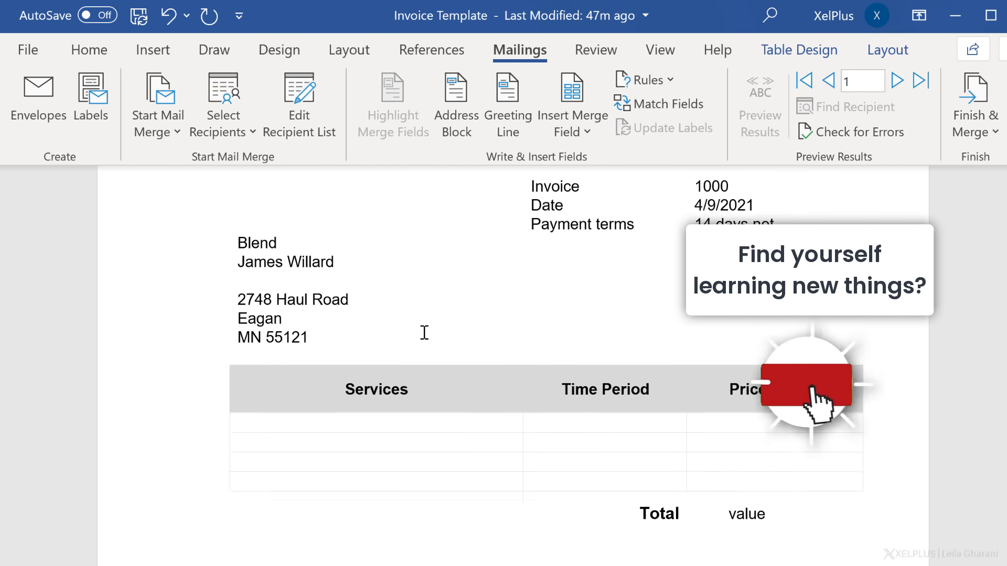
{"action": "left_click", "coordinate": [187, 275]}
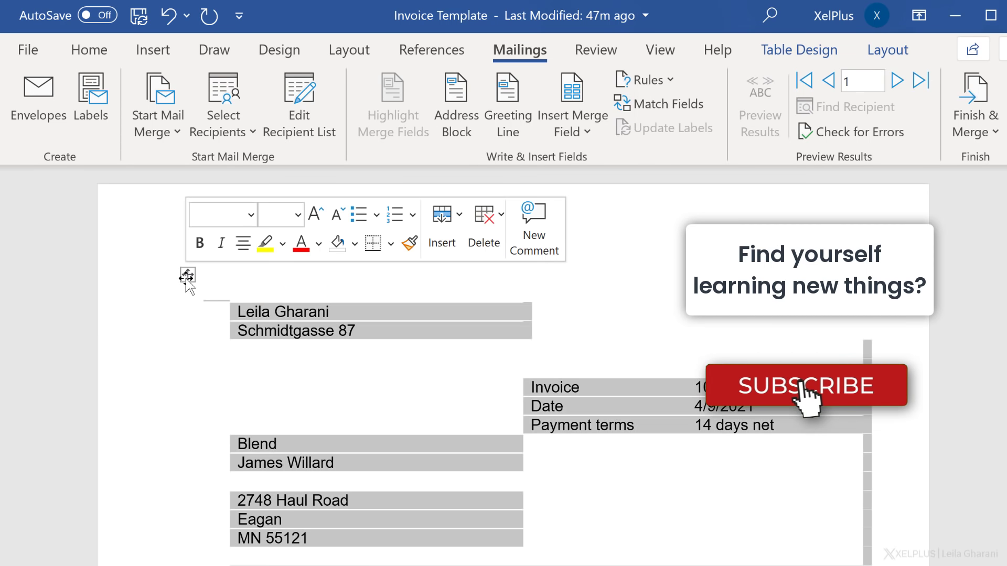
{"action": "left_click", "coordinate": [814, 56]}
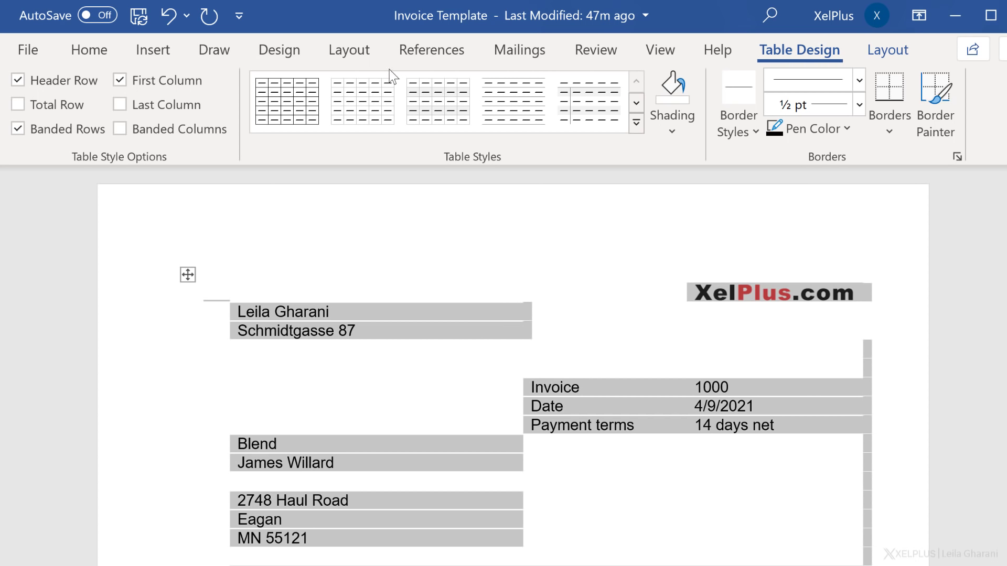
{"action": "left_click", "coordinate": [89, 50]}
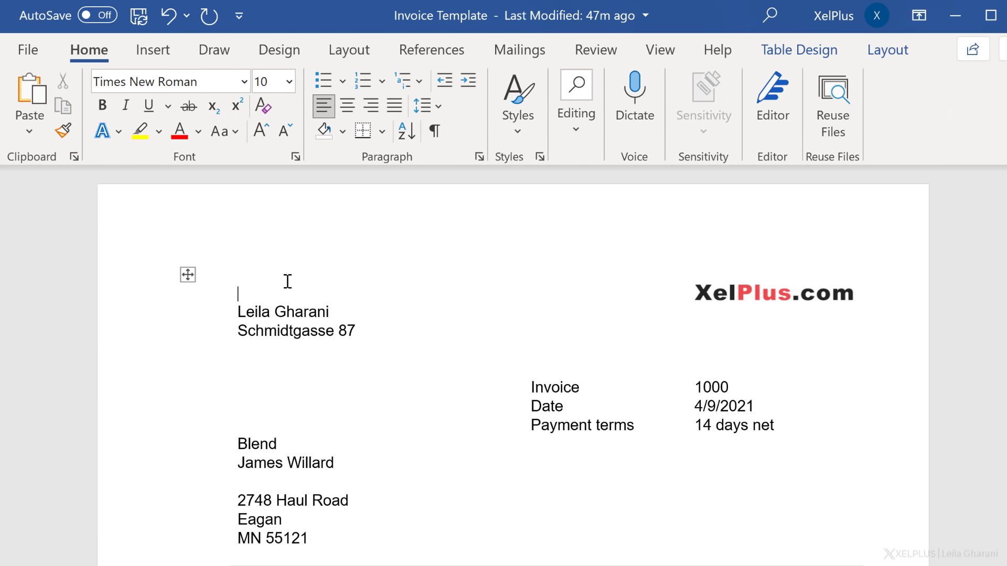
{"action": "scroll", "coordinate": [287, 282], "scroll_direction": "down", "scroll_amount": 5}
{"action": "scroll", "coordinate": [288, 282], "scroll_direction": "up", "scroll_amount": 4}
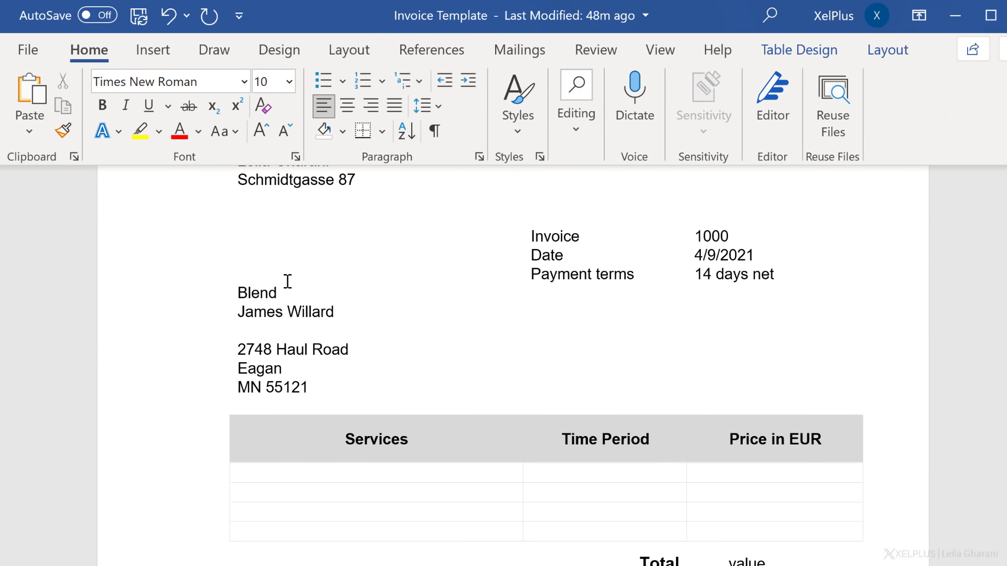
{"action": "left_click", "coordinate": [521, 50]}
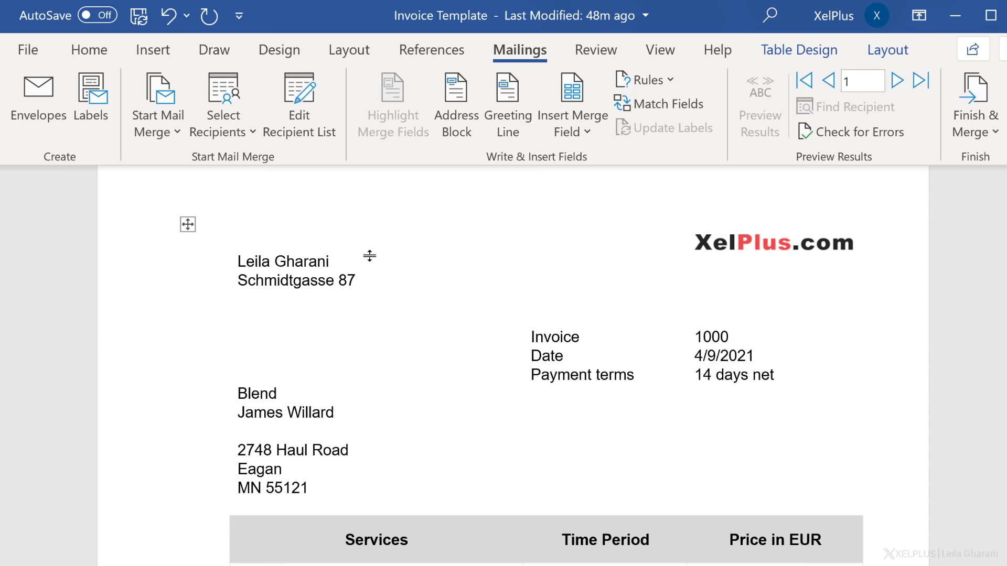
{"action": "double_click", "coordinate": [720, 337]}
{"action": "scroll", "coordinate": [718, 350], "scroll_direction": "down", "scroll_amount": 3}
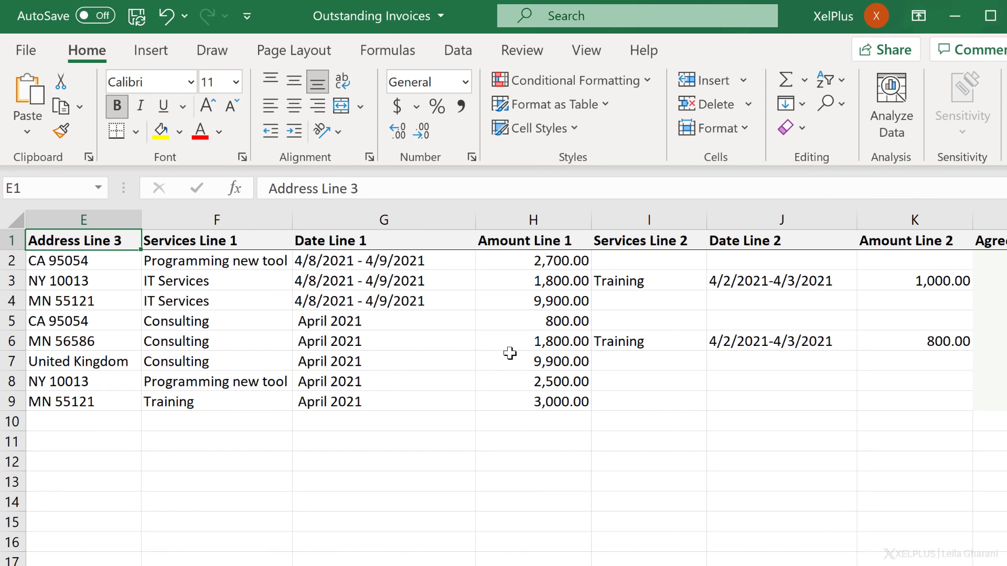
{"action": "left_click", "coordinate": [517, 304]}
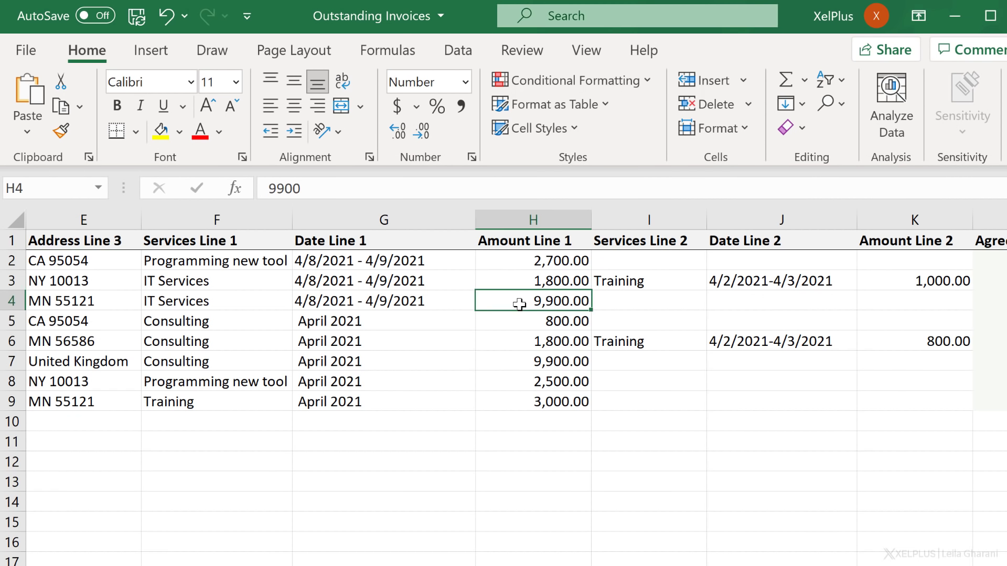
{"action": "key", "text": "Right"}
{"action": "key", "text": "Right"}
{"action": "key", "text": "Right"}
{"action": "key", "text": "Right"}
{"action": "key", "text": "Right"}
{"action": "key", "text": "Right"}
{"action": "key", "text": "Right"}
{"action": "key", "text": "Right"}
{"action": "key", "text": "Right"}
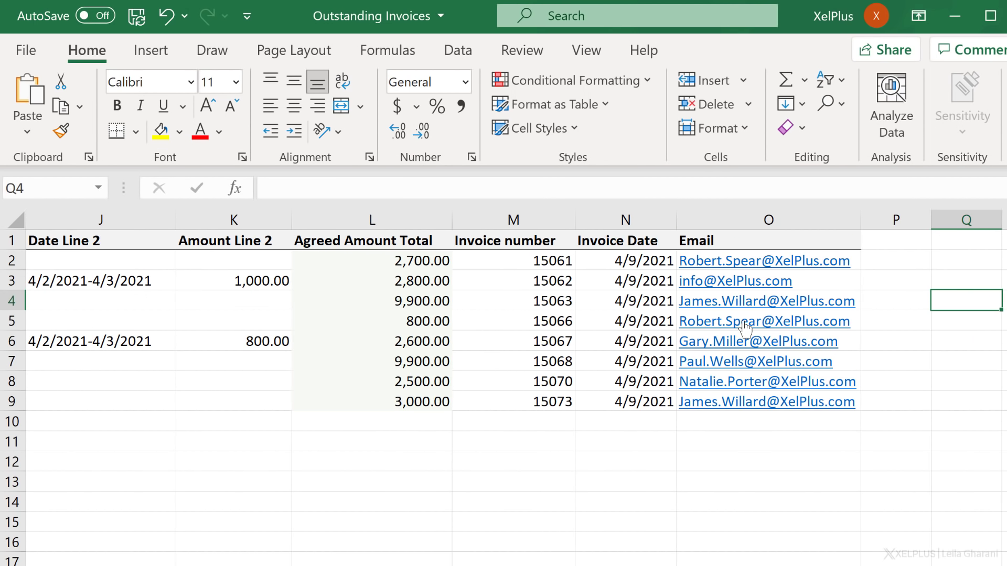
{"action": "left_click", "coordinate": [551, 282]}
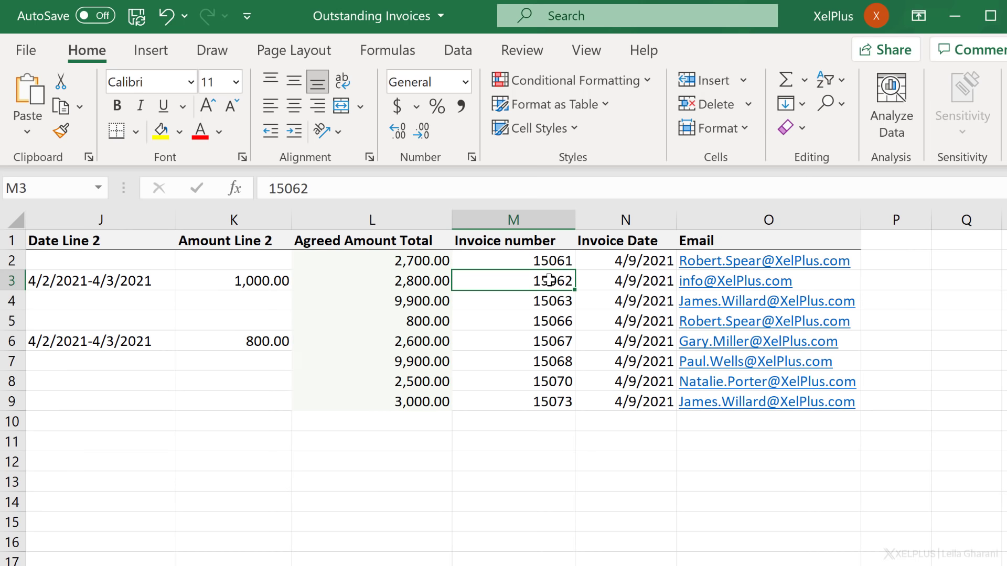
{"action": "left_click", "coordinate": [601, 279]}
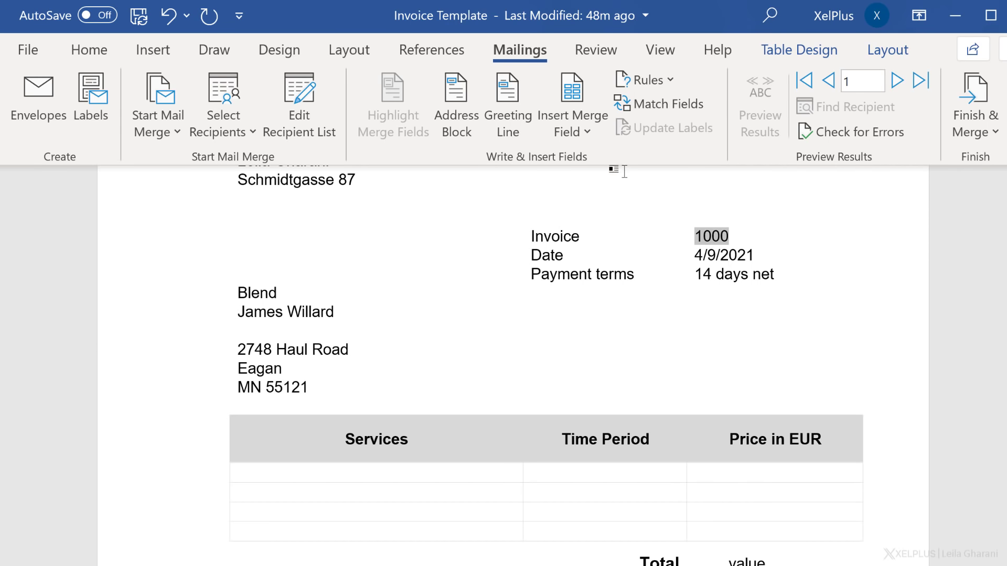
Step: Insert Invoice_number beside Invoice and replace the sample date 4/9/2021 with Invoice_Date
{"action": "left_click", "coordinate": [577, 129]}
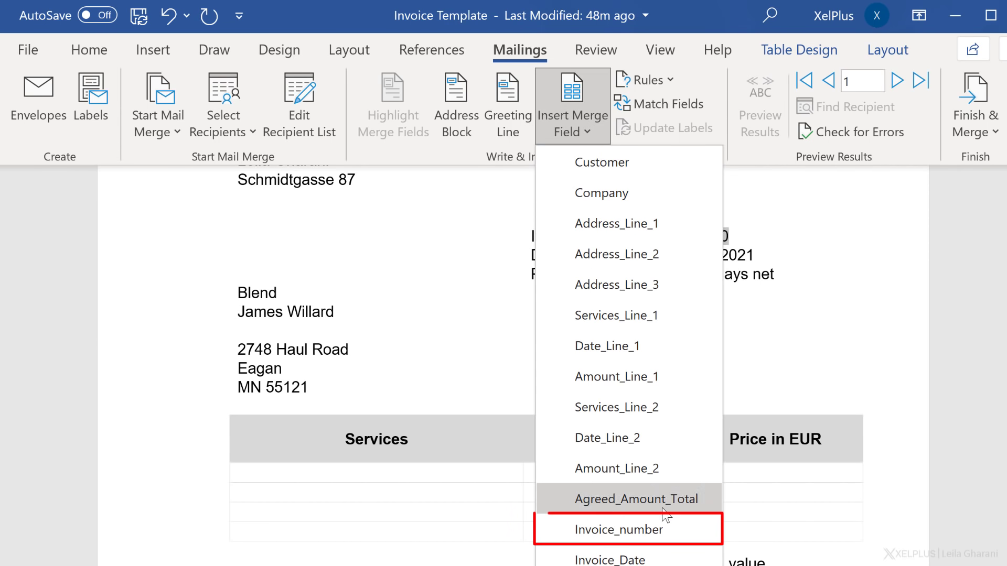
{"action": "left_click", "coordinate": [658, 535]}
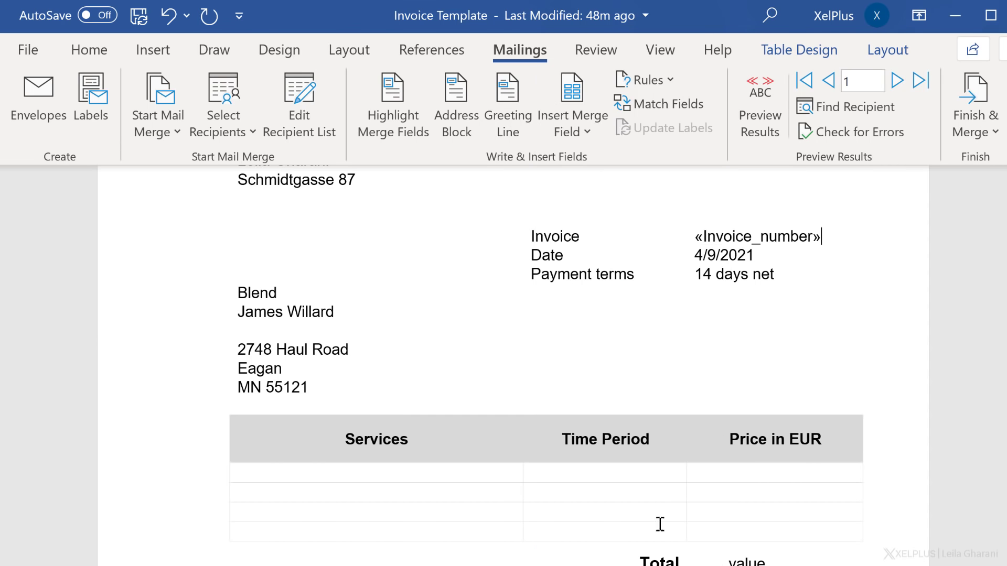
{"action": "left_click_drag", "start_coordinate": [751, 257], "coordinate": [692, 255]}
{"action": "left_click", "coordinate": [571, 123]}
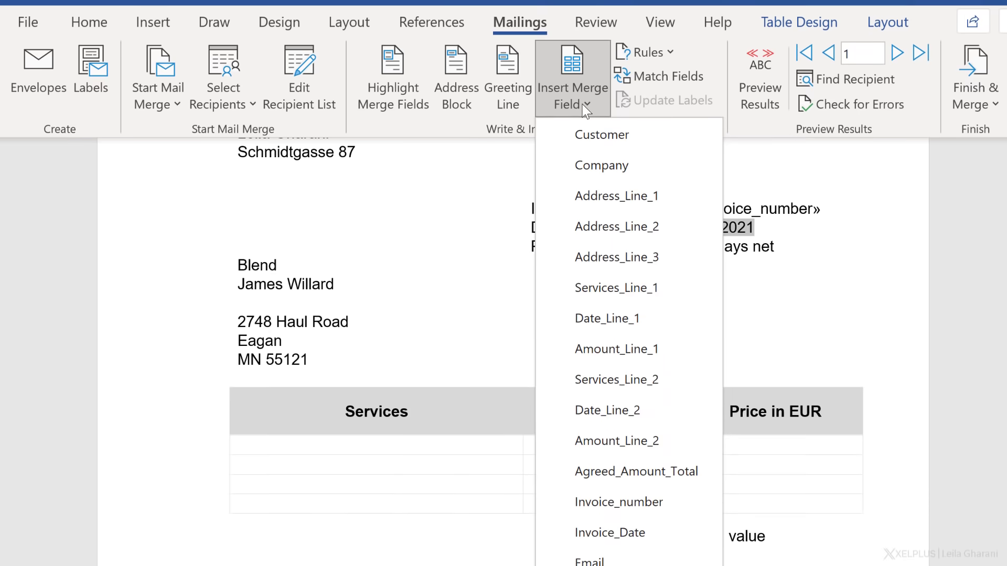
{"action": "left_click", "coordinate": [656, 516]}
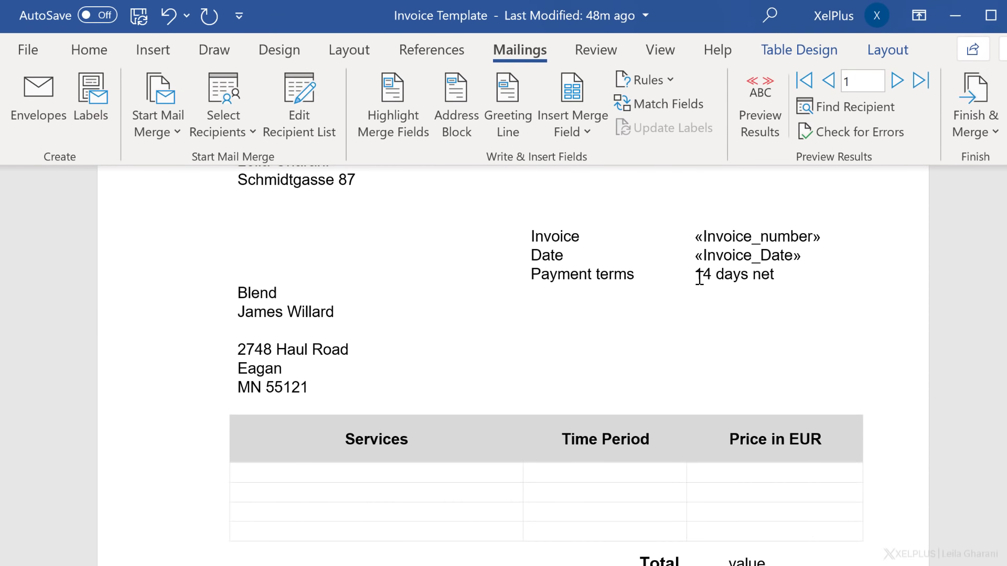
Step: Replace the sample company Blend and the contact name with Company and Customer fields
{"action": "double_click", "coordinate": [247, 295]}
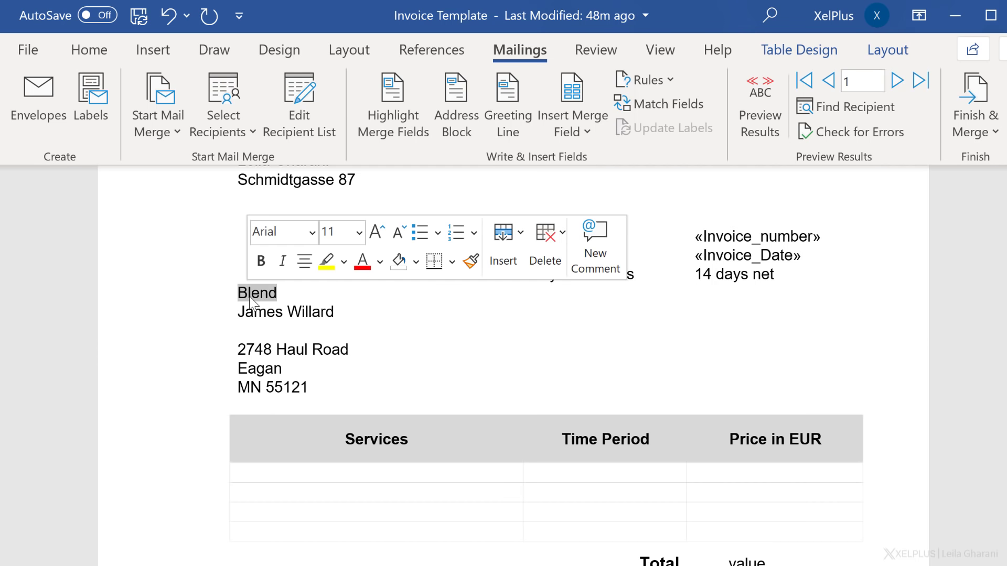
{"action": "left_click", "coordinate": [545, 139]}
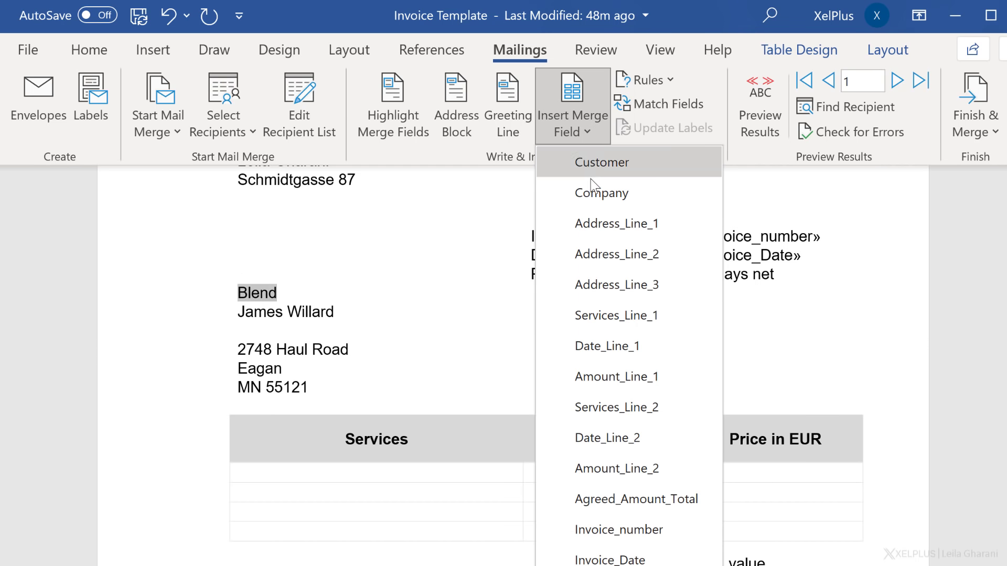
{"action": "left_click", "coordinate": [598, 193]}
{"action": "left_click_drag", "start_coordinate": [336, 311], "coordinate": [238, 312]}
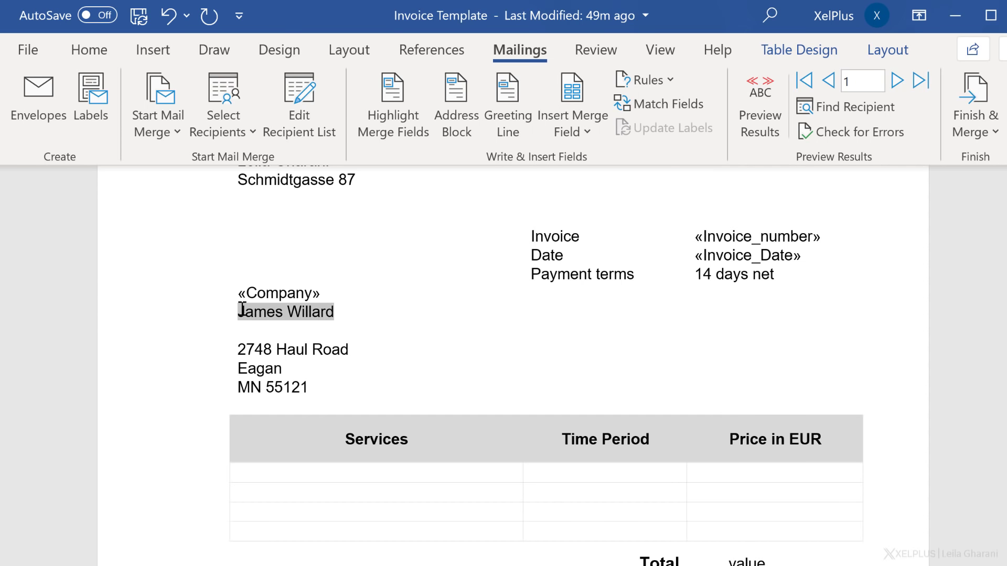
{"action": "left_click", "coordinate": [566, 128]}
{"action": "left_click", "coordinate": [595, 181]}
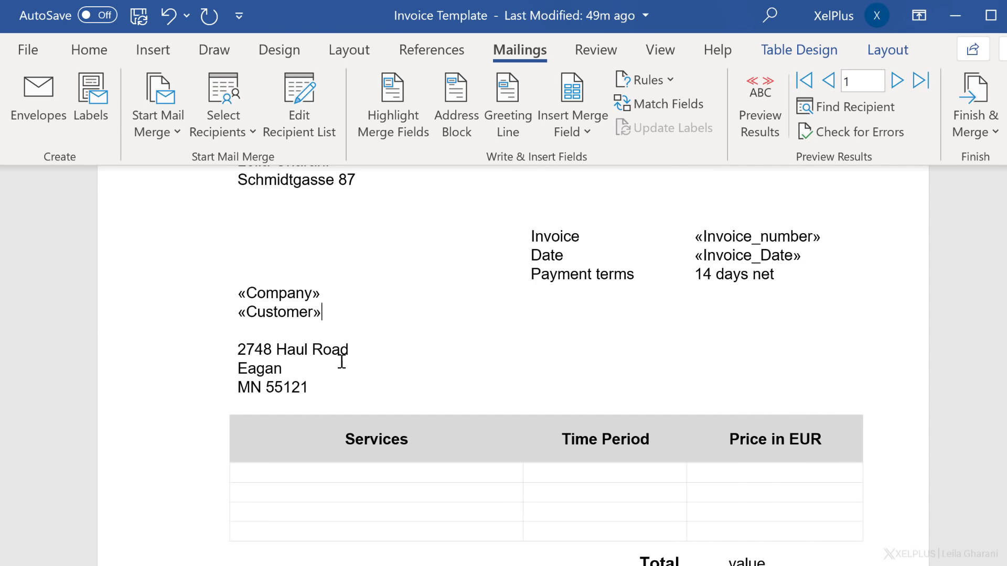
Step: Replace the three sample address lines with Address_Line_1, Address_Line_2 and Address_Line_3 fields
{"action": "left_click_drag", "start_coordinate": [360, 349], "coordinate": [238, 348]}
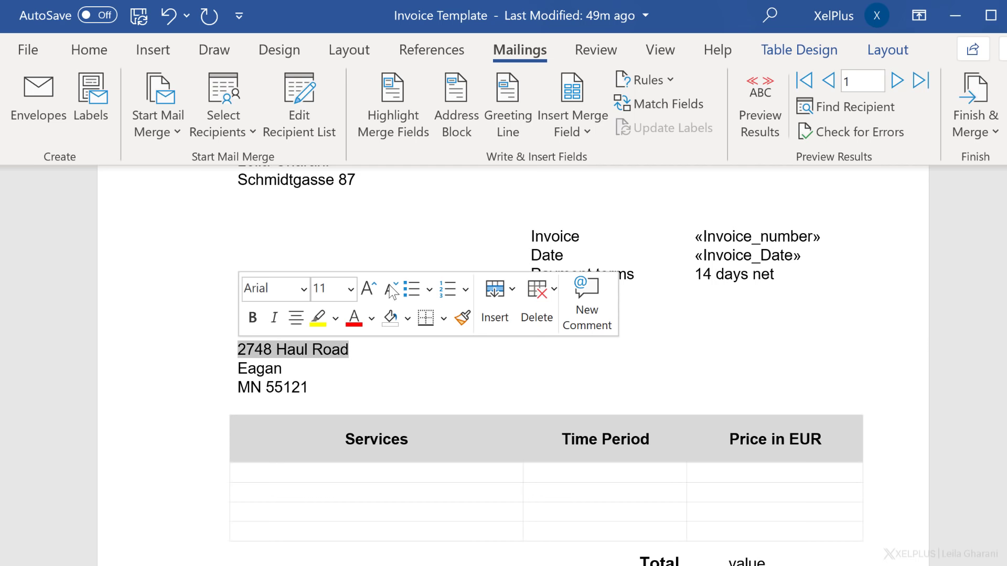
{"action": "left_click", "coordinate": [572, 144]}
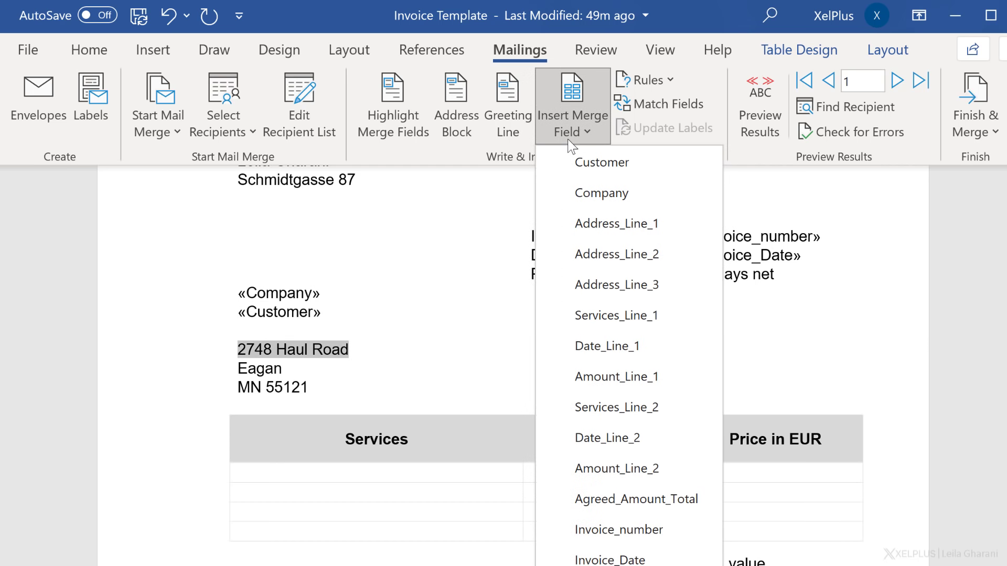
{"action": "left_click", "coordinate": [608, 223]}
{"action": "double_click", "coordinate": [255, 373]}
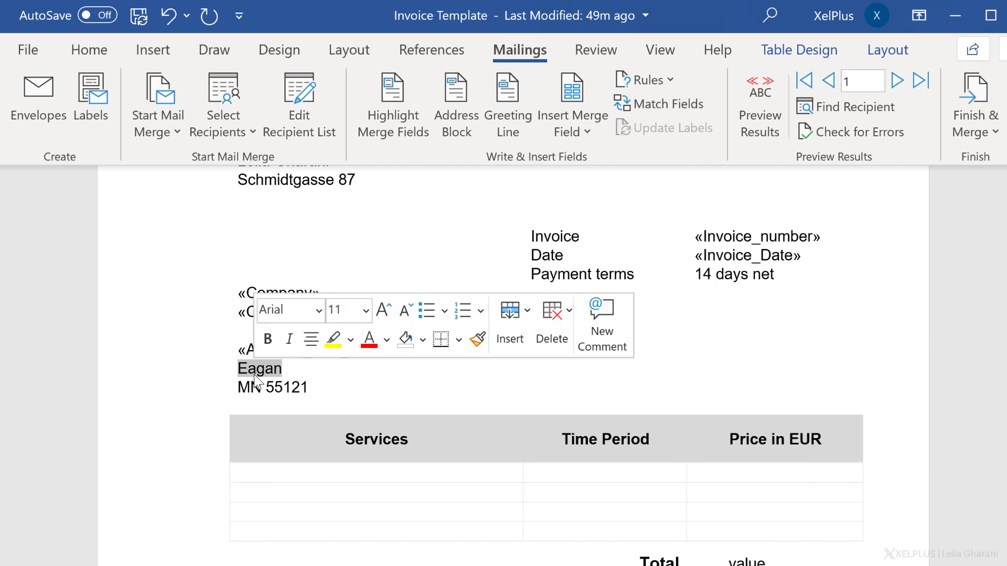
{"action": "left_click", "coordinate": [569, 95]}
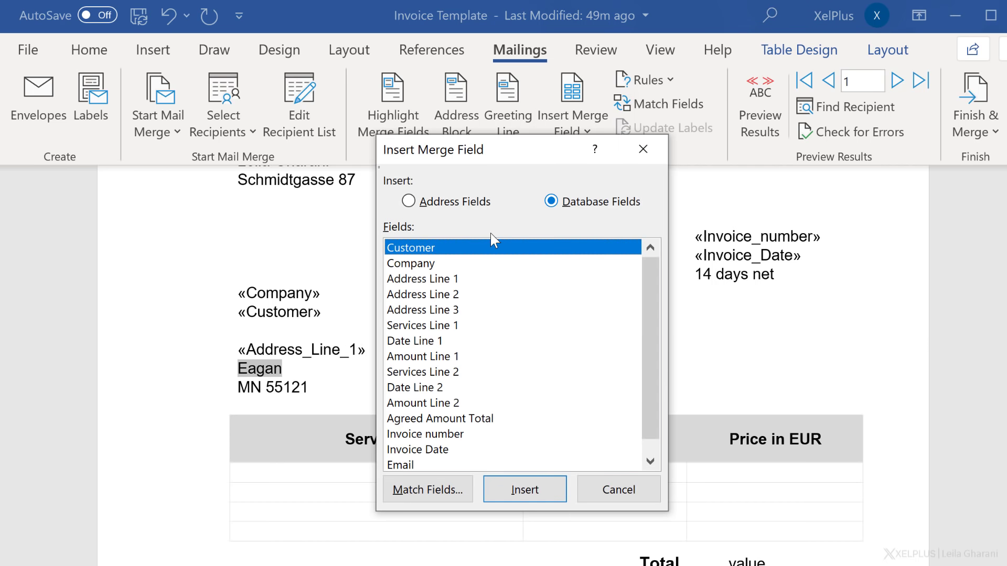
{"action": "left_click", "coordinate": [457, 295]}
{"action": "left_click", "coordinate": [524, 489]}
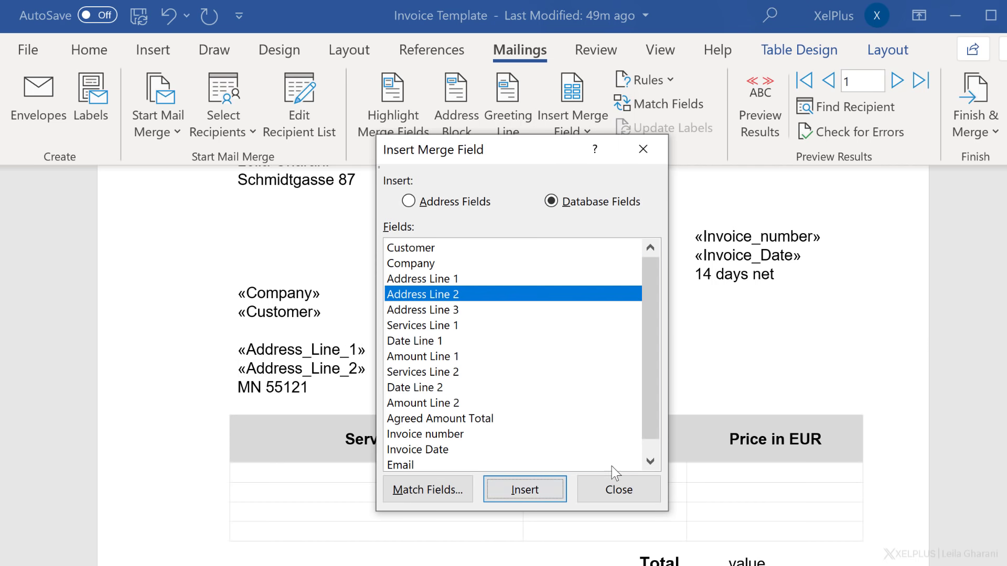
{"action": "left_click", "coordinate": [617, 489]}
{"action": "left_click_drag", "start_coordinate": [310, 391], "coordinate": [237, 389]}
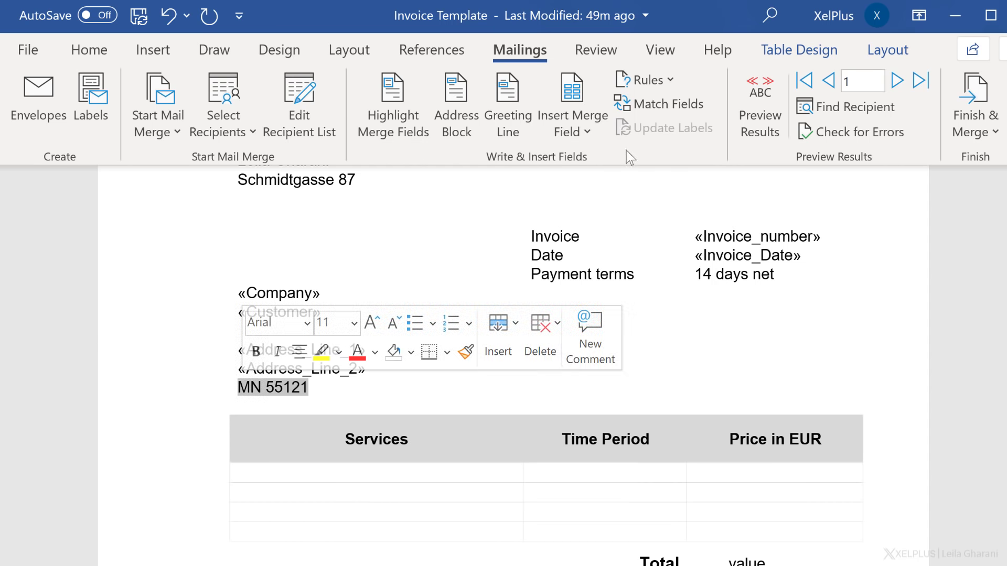
{"action": "left_click", "coordinate": [588, 127]}
{"action": "left_click", "coordinate": [631, 283]}
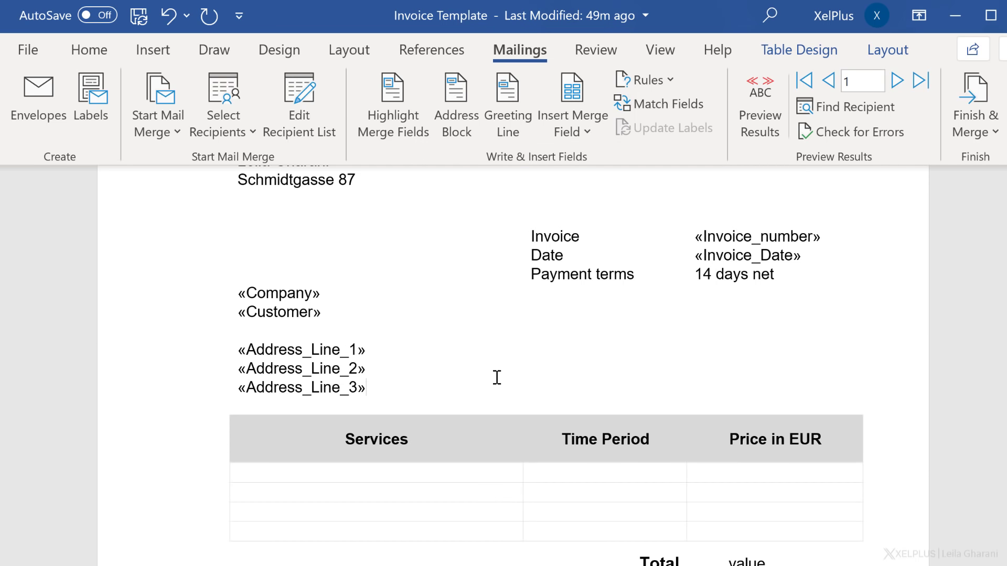
{"action": "scroll", "coordinate": [494, 377], "scroll_direction": "down", "scroll_amount": 3}
{"action": "left_click", "coordinate": [458, 329]}
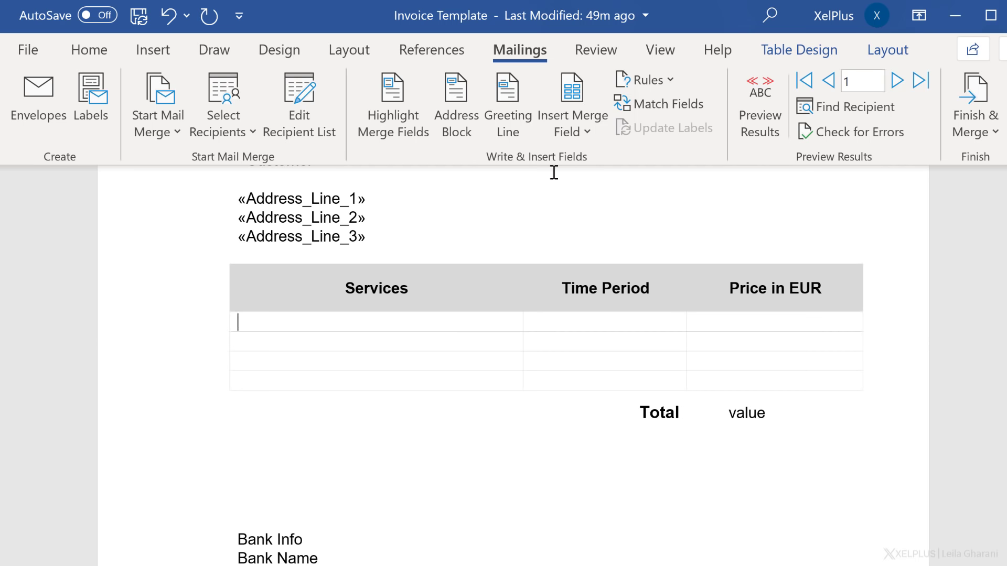
Step: Fill the first table row with Services_Line_1, Date_Line_1 and Amount_Line_1 merge fields
{"action": "left_click", "coordinate": [570, 115]}
{"action": "left_click", "coordinate": [611, 320]}
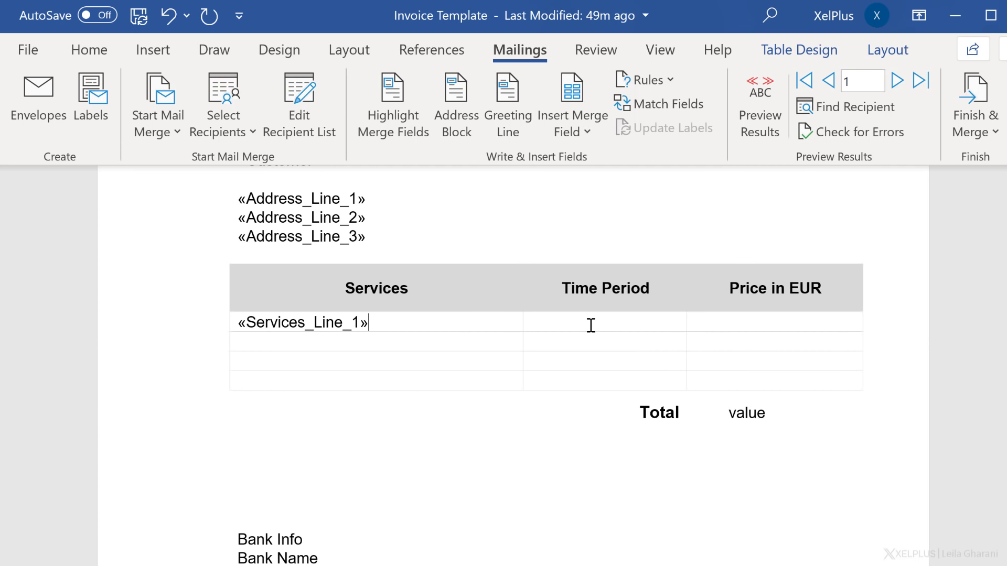
{"action": "left_click", "coordinate": [589, 326]}
{"action": "left_click", "coordinate": [572, 130]}
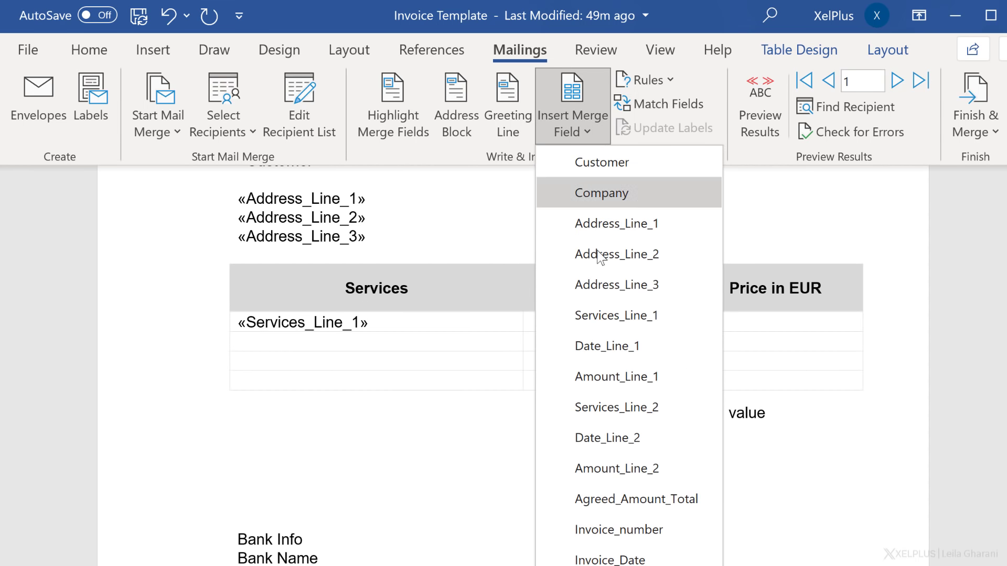
{"action": "left_click", "coordinate": [603, 346]}
{"action": "left_click", "coordinate": [713, 315]}
{"action": "left_click", "coordinate": [570, 99]}
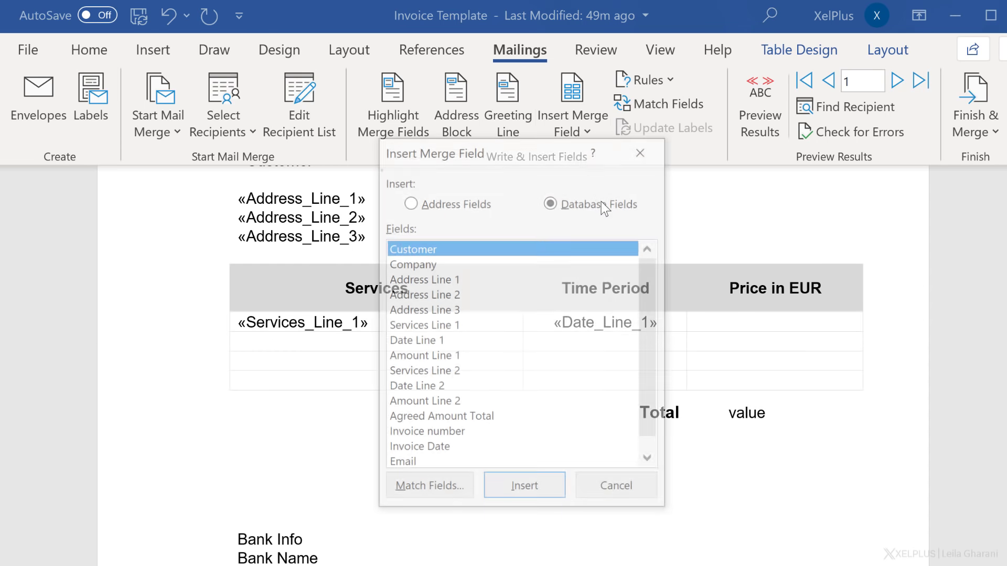
{"action": "left_click", "coordinate": [443, 357]}
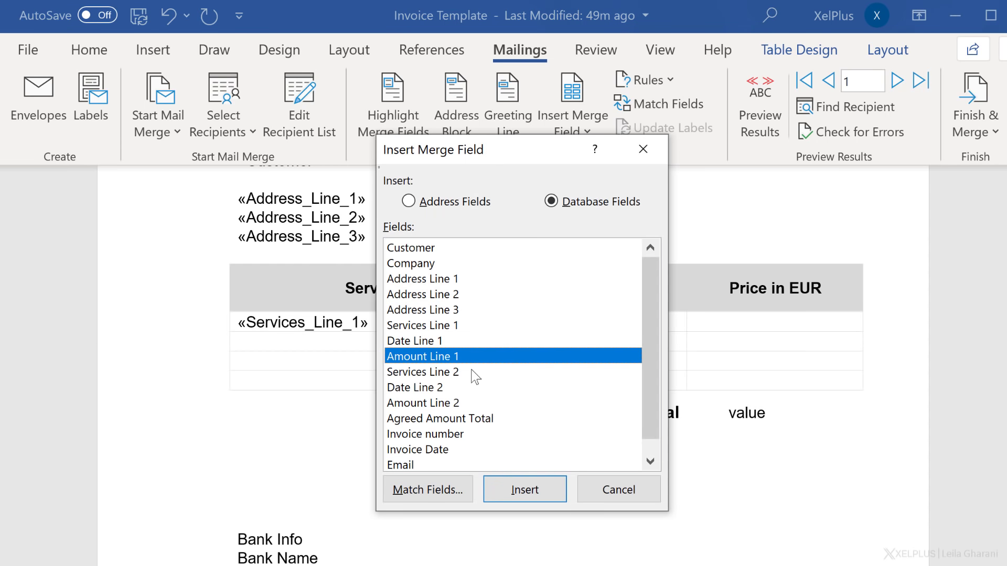
{"action": "left_click", "coordinate": [540, 488]}
{"action": "left_click", "coordinate": [613, 493]}
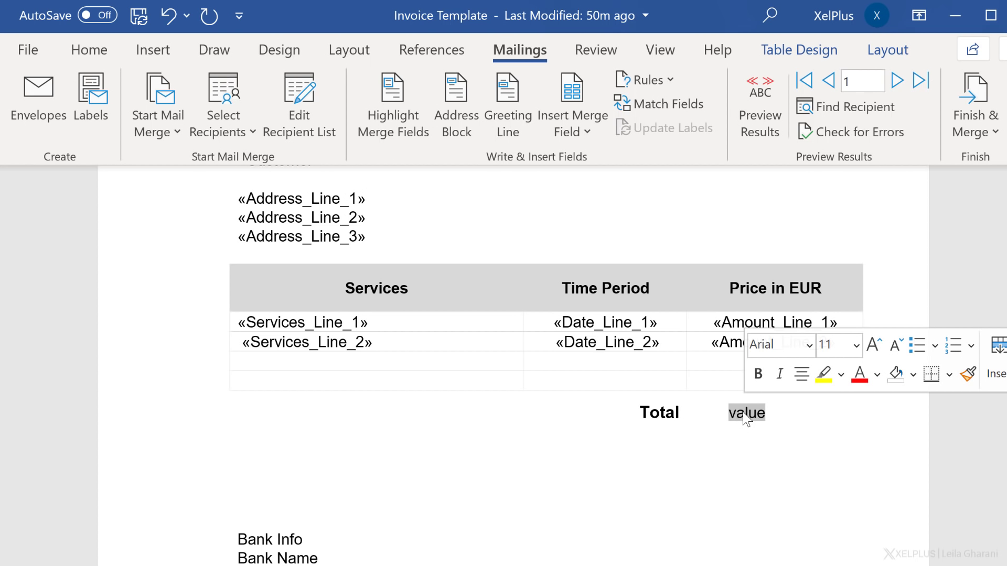
Step: Replace 'value' in the Total row with Agreed_Amount_Total and preview record 1
{"action": "left_click", "coordinate": [590, 130]}
{"action": "left_click", "coordinate": [681, 496]}
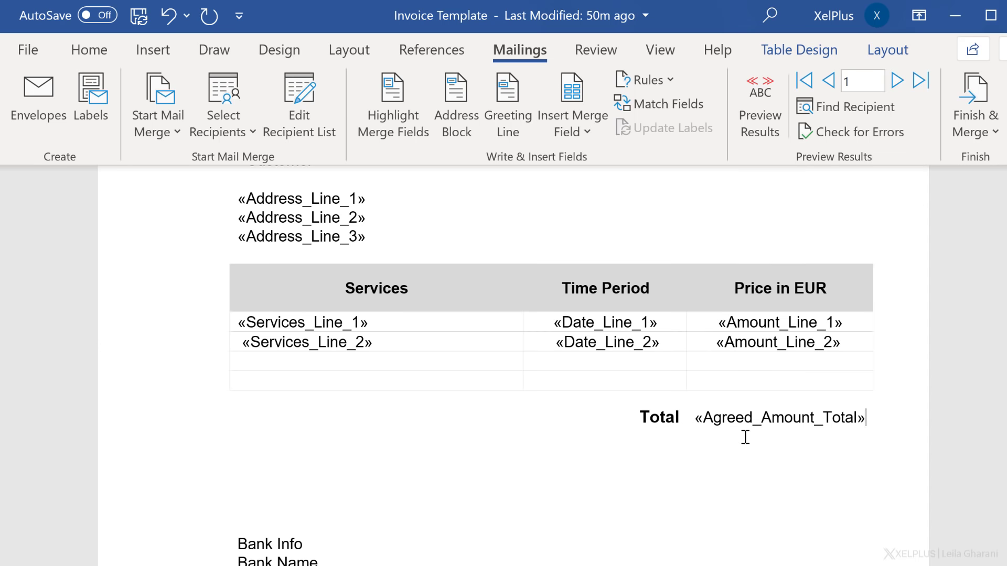
{"action": "scroll", "coordinate": [525, 424], "scroll_direction": "down", "scroll_amount": 2}
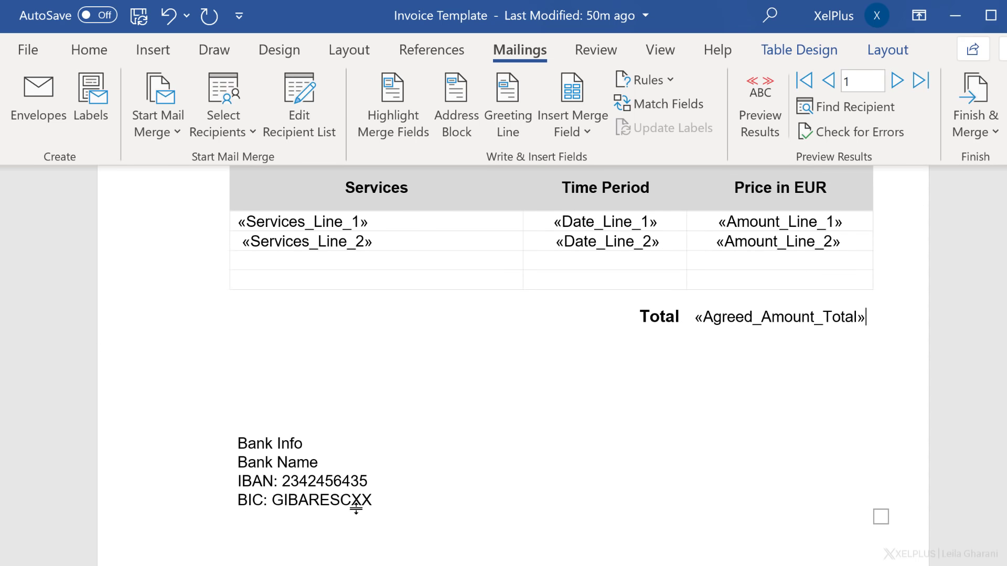
{"action": "scroll", "coordinate": [359, 483], "scroll_direction": "up", "scroll_amount": 5}
{"action": "scroll", "coordinate": [535, 411], "scroll_direction": "up", "scroll_amount": 1}
{"action": "scroll", "coordinate": [535, 411], "scroll_direction": "down", "scroll_amount": 1}
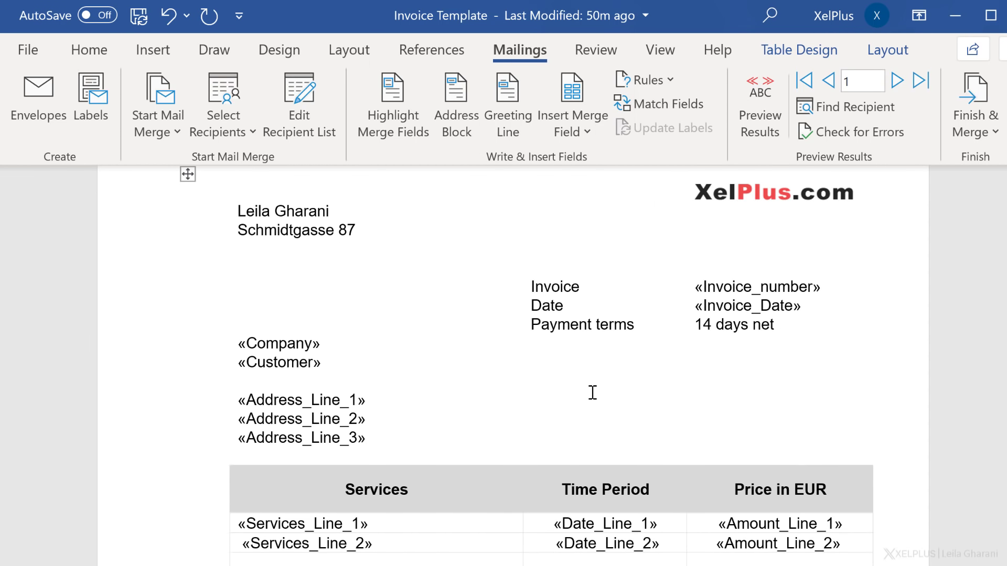
{"action": "left_click", "coordinate": [759, 126]}
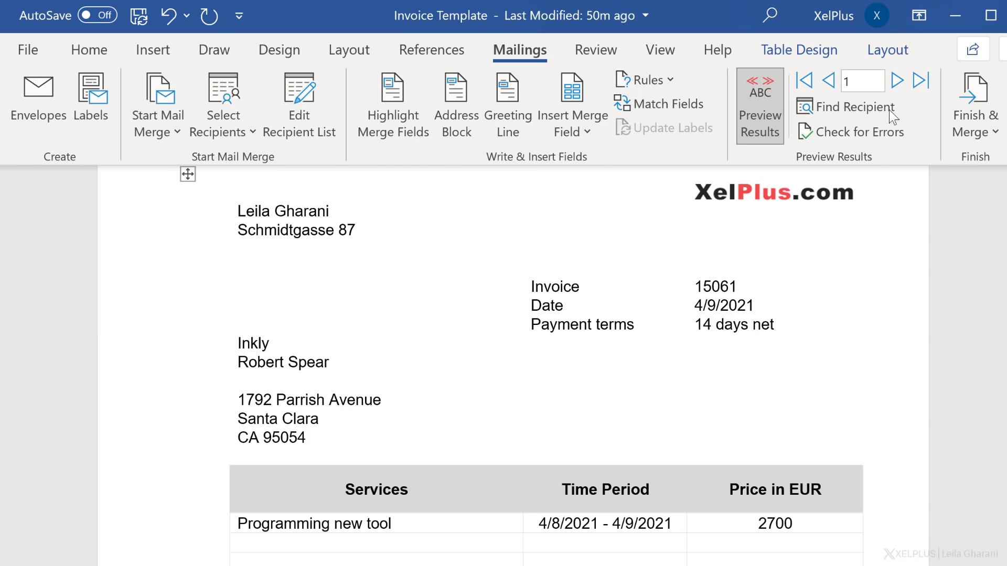
Step: Advance the preview to record 5, WenCaL US, invoice 15067
{"action": "left_click", "coordinate": [897, 80]}
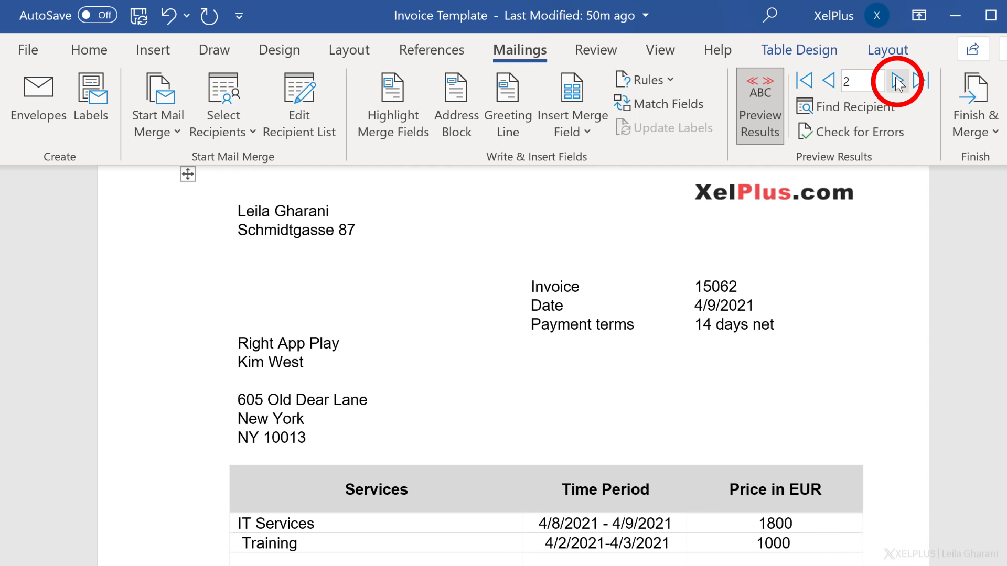
{"action": "left_click", "coordinate": [897, 81]}
{"action": "left_click", "coordinate": [898, 81]}
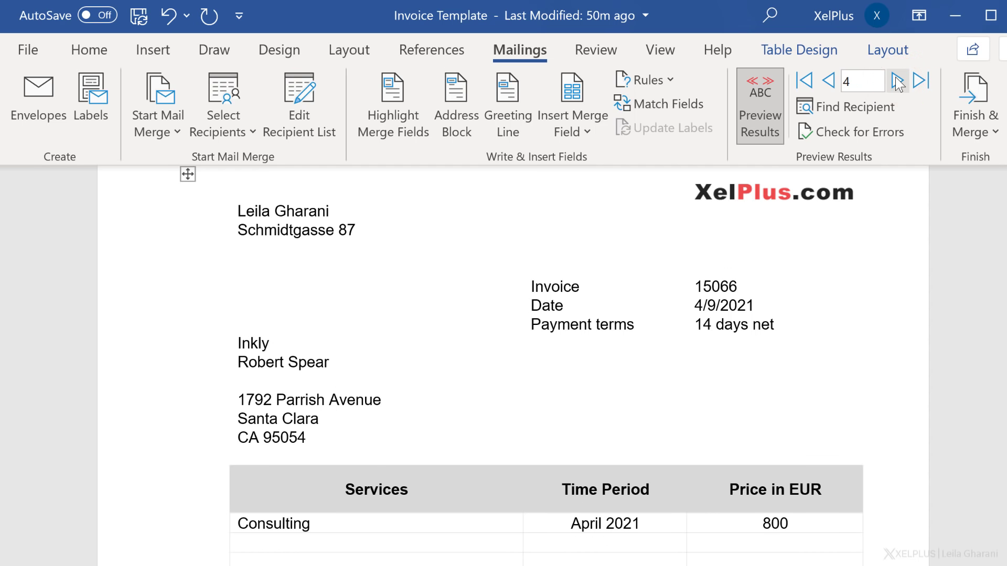
{"action": "left_click", "coordinate": [897, 81]}
Step: Centre the 2600 total under the Price in EUR column
{"action": "scroll", "coordinate": [782, 548], "scroll_direction": "down", "scroll_amount": 3}
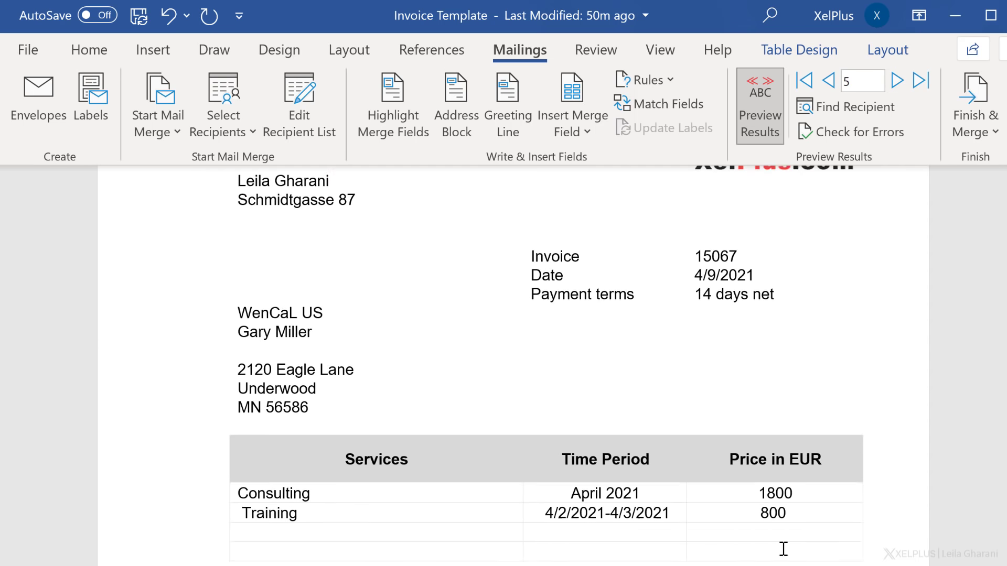
{"action": "left_click_drag", "start_coordinate": [723, 514], "coordinate": [766, 515]}
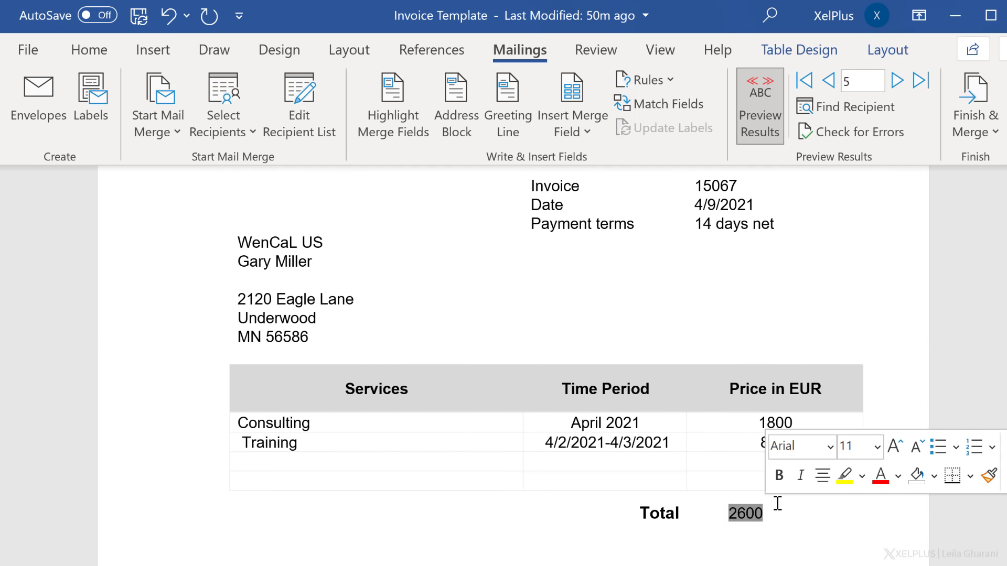
{"action": "left_click", "coordinate": [822, 477]}
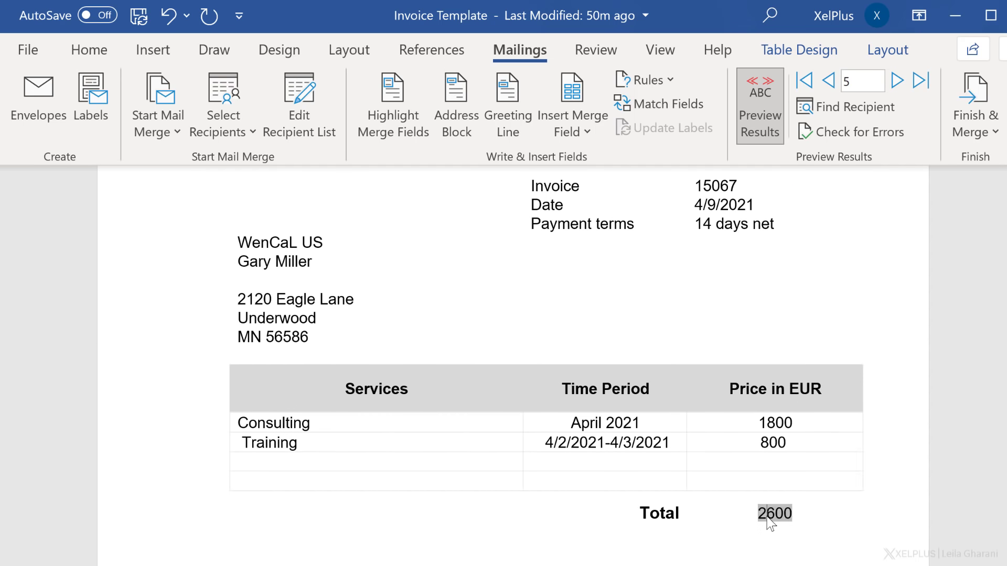
{"action": "scroll", "coordinate": [777, 516], "scroll_direction": "up", "scroll_amount": 1}
{"action": "left_click", "coordinate": [767, 473]}
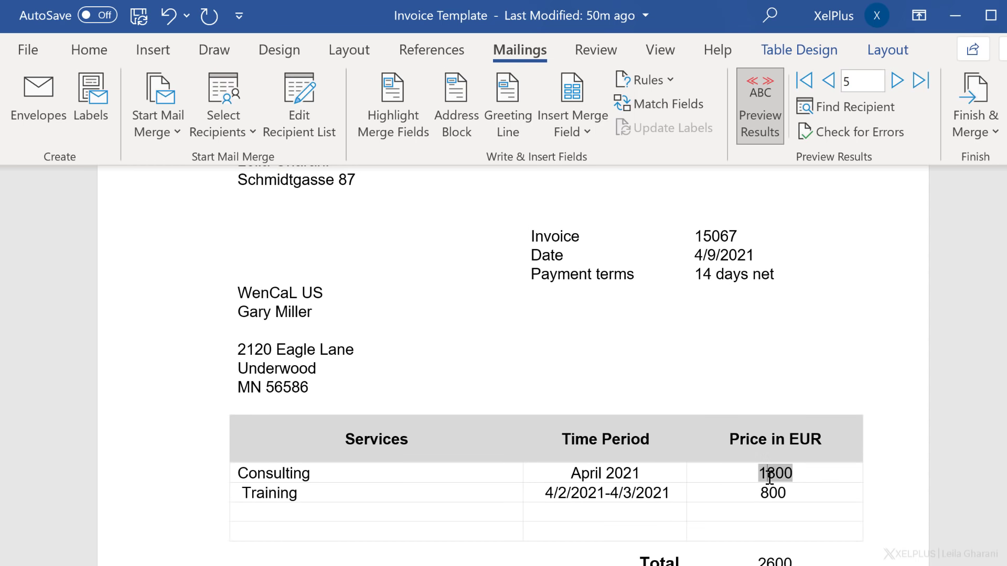
{"action": "key", "text": "alt+Tab"}
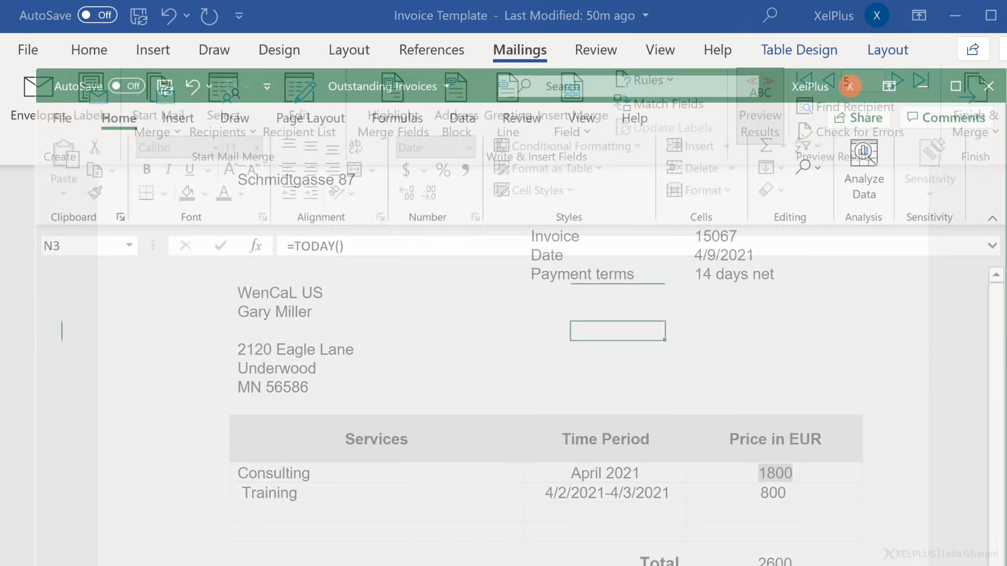
{"action": "left_click", "coordinate": [429, 294]}
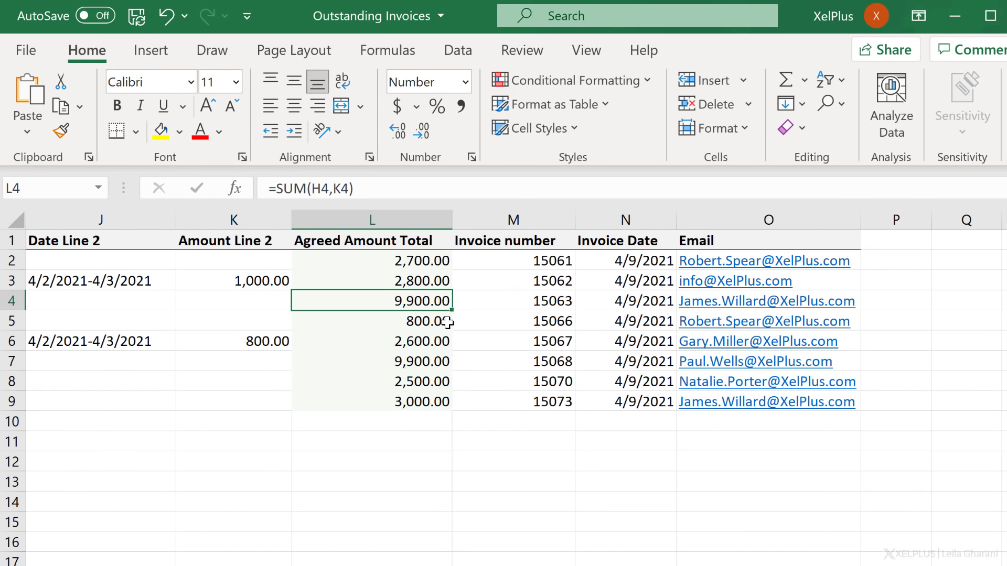
{"action": "key", "text": "Left"}
{"action": "left_click", "coordinate": [436, 286]}
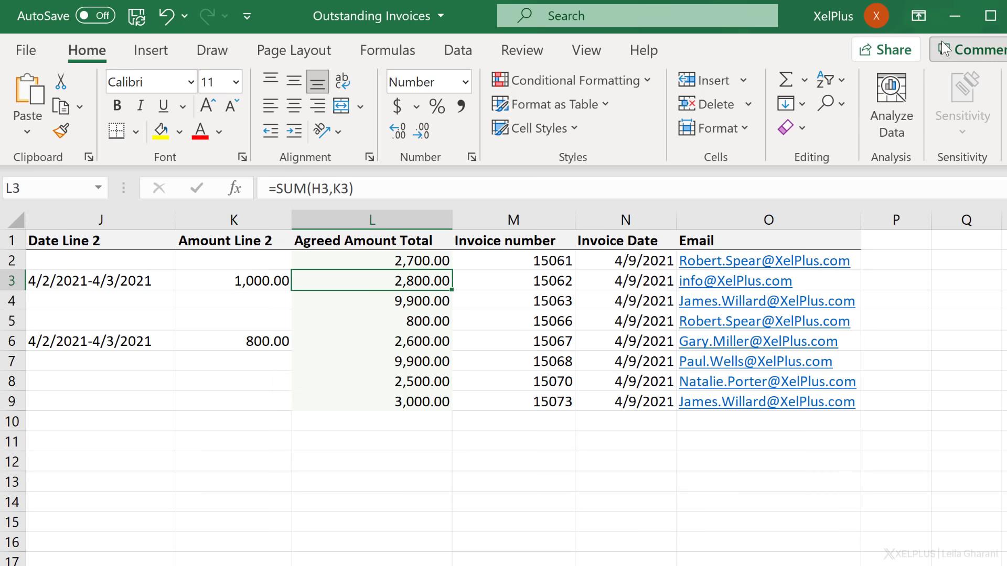
{"action": "left_click", "coordinate": [950, 21]}
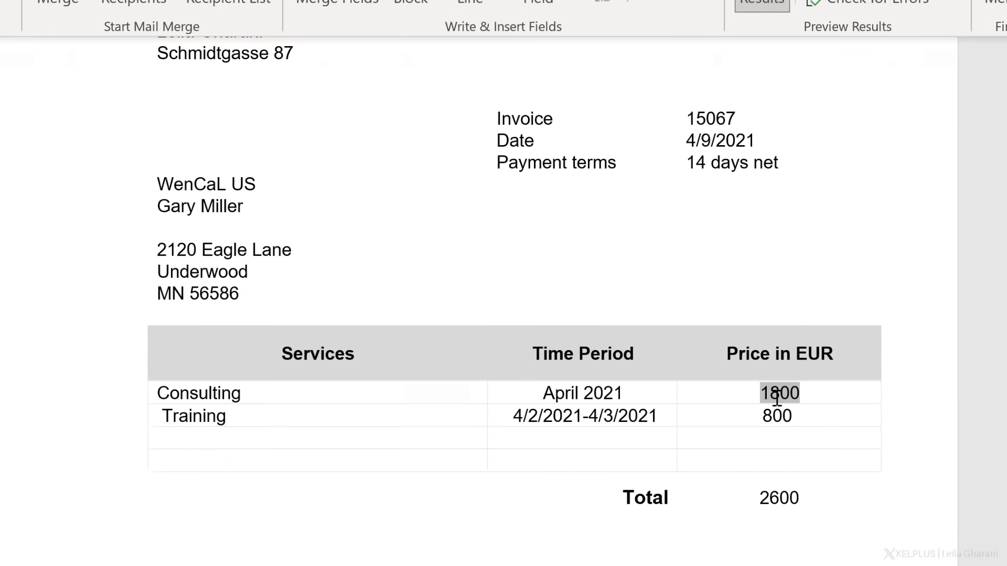
Step: Add the \# ,0.00 number-format switch to the Amount_Line_1 field code and copy it
{"action": "right_click", "coordinate": [777, 396]}
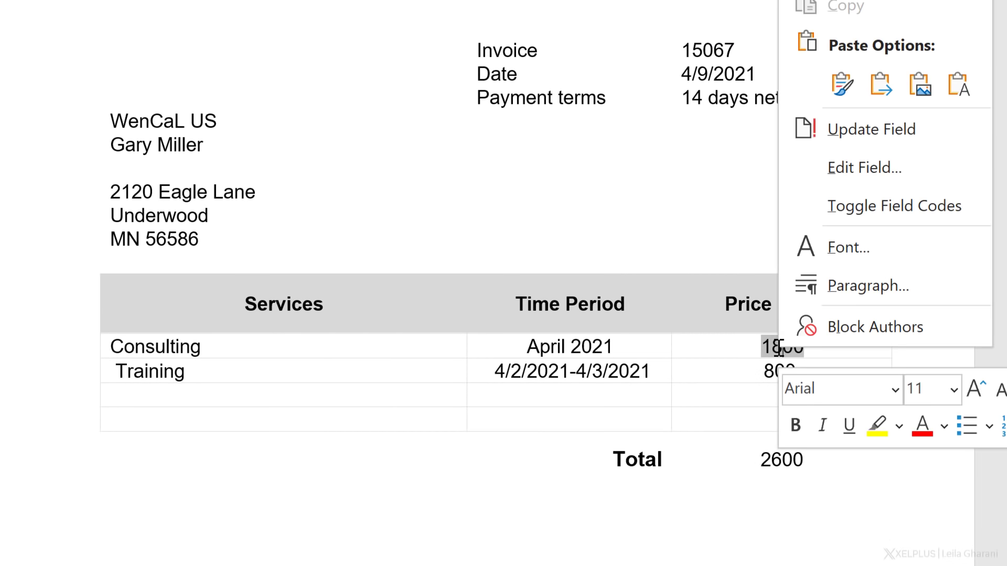
{"action": "left_click", "coordinate": [879, 213]}
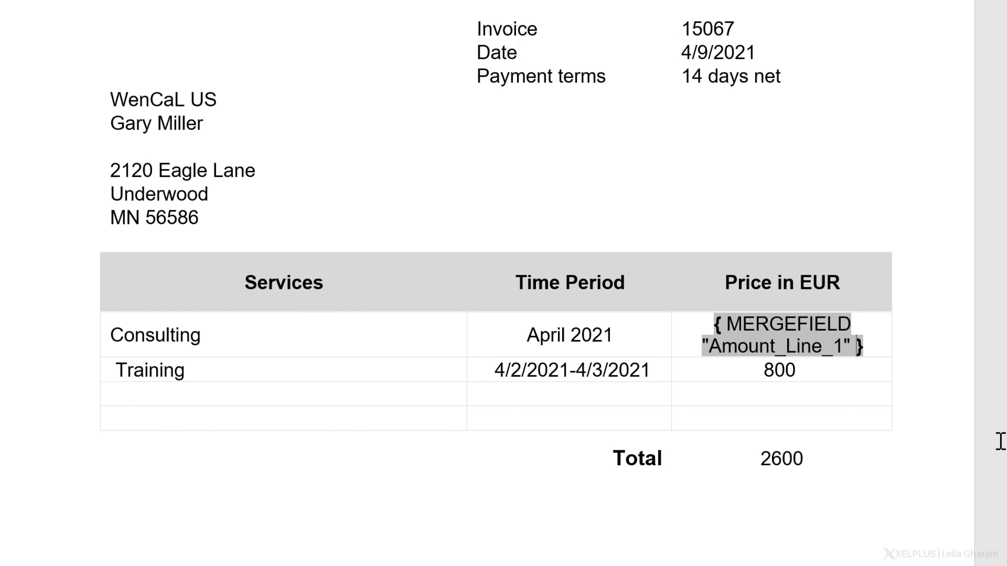
{"action": "type", "text": "\\"}
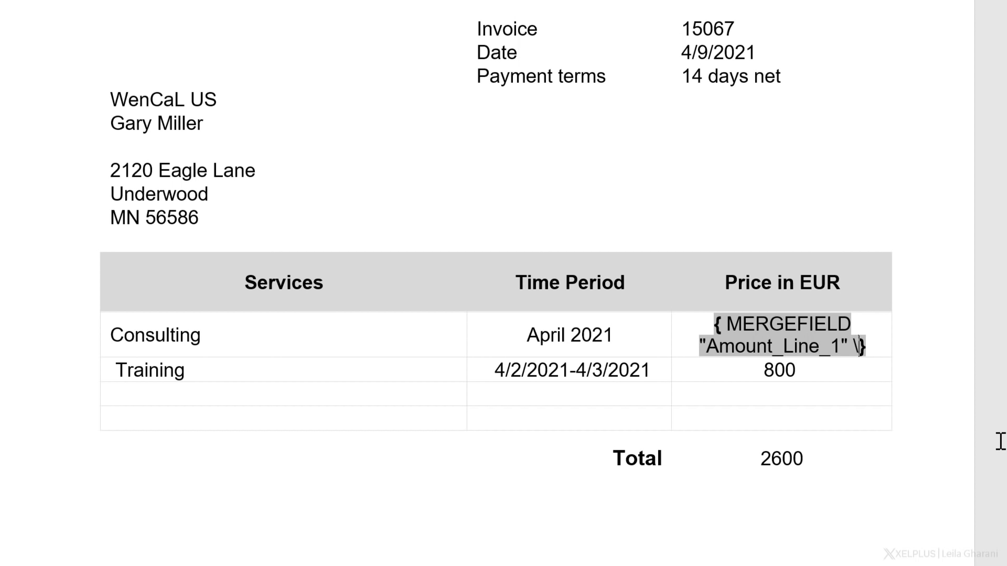
{"action": "type", "text": "#"}
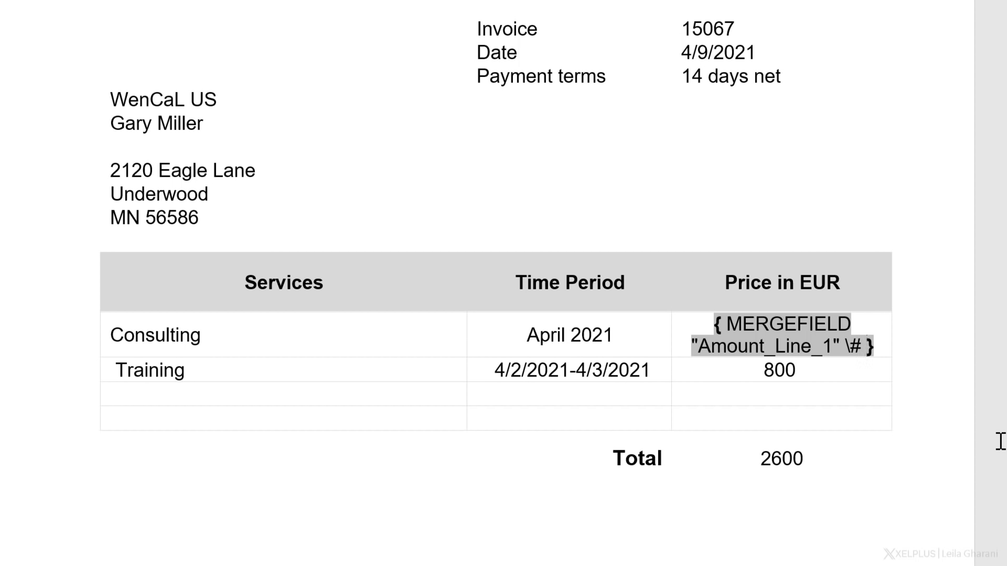
{"action": "type", "text": ",0"}
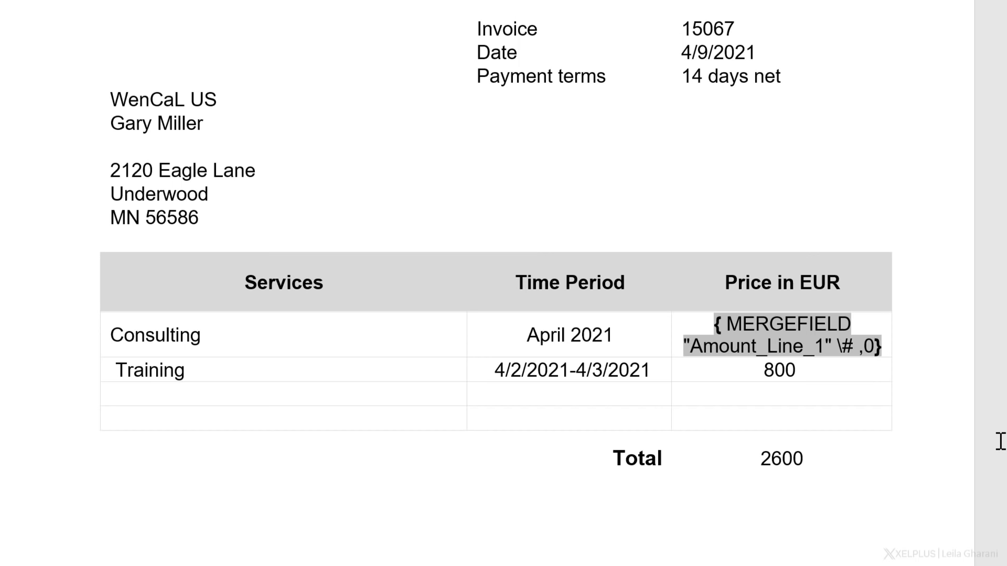
{"action": "type", "text": ".00"}
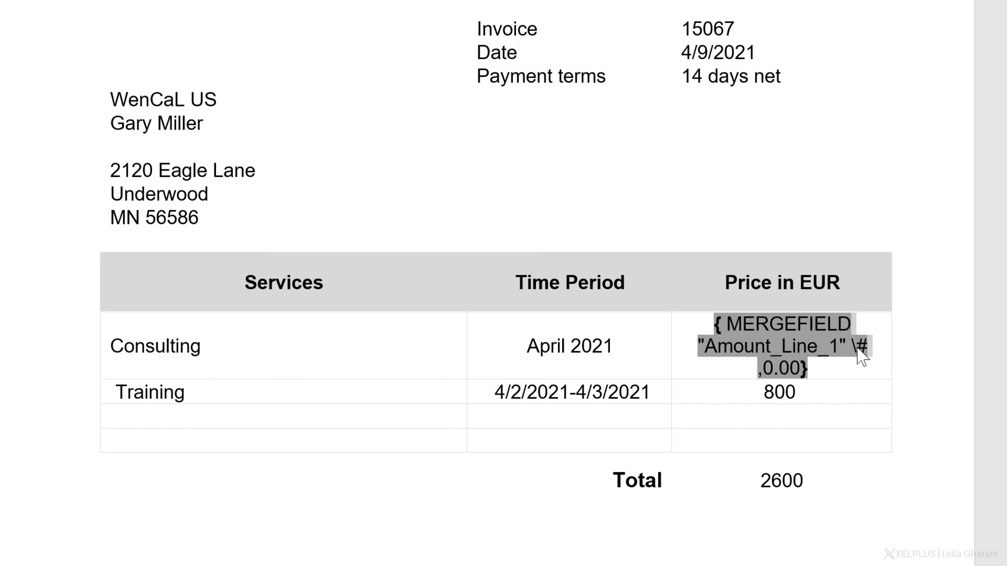
{"action": "left_click_drag", "start_coordinate": [852, 346], "coordinate": [800, 369]}
{"action": "key", "text": "ctrl+c"}
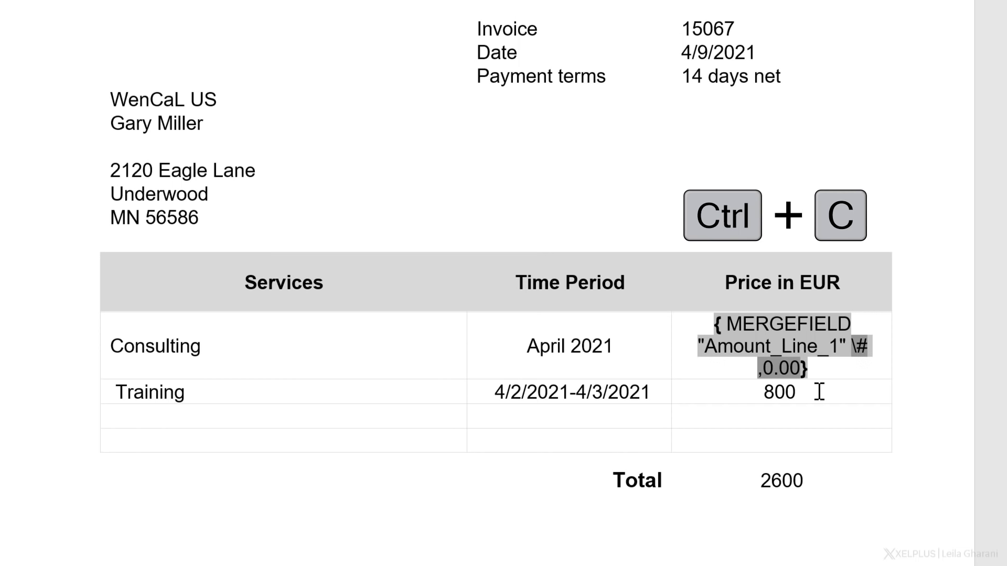
{"action": "left_click", "coordinate": [785, 391]}
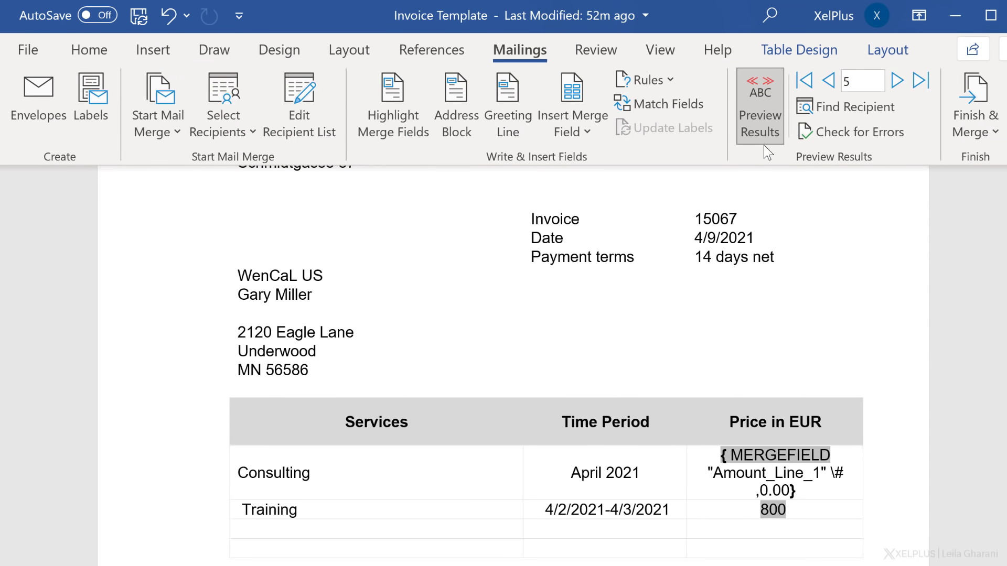
Step: Paste the \# ,0.00 format switch into the Amount_Line_2 field code
{"action": "left_click", "coordinate": [763, 125]}
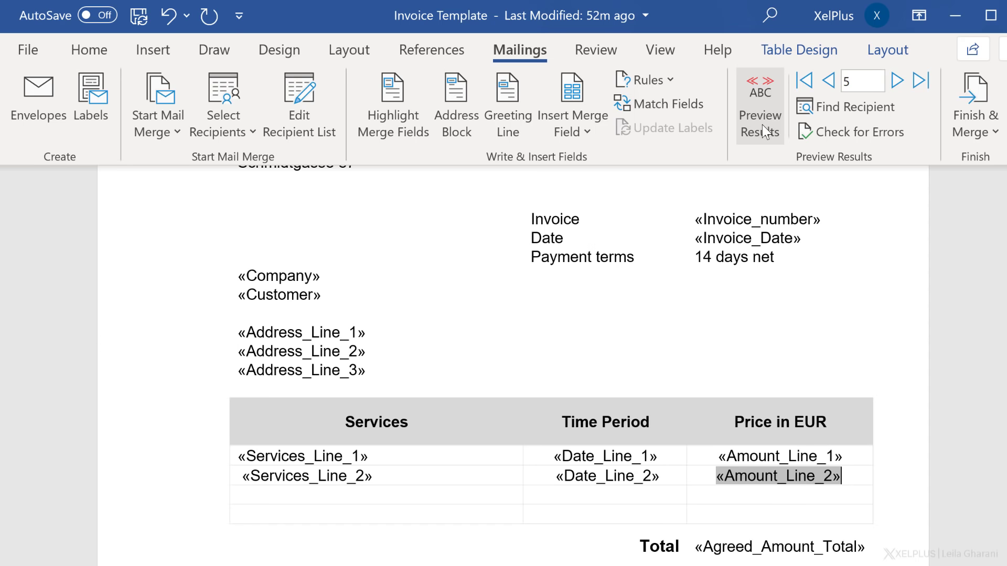
{"action": "left_click", "coordinate": [763, 125]}
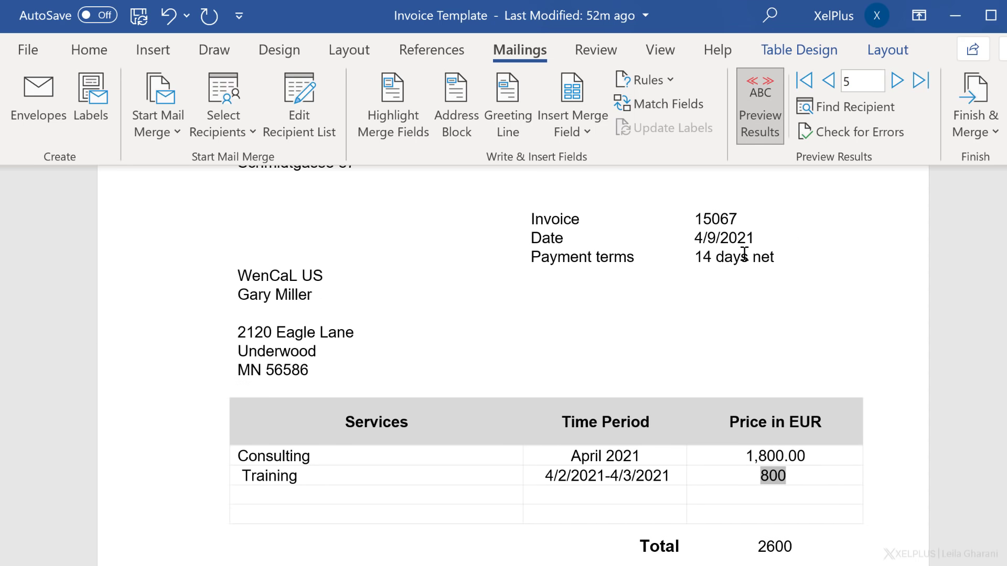
{"action": "left_click", "coordinate": [767, 130]}
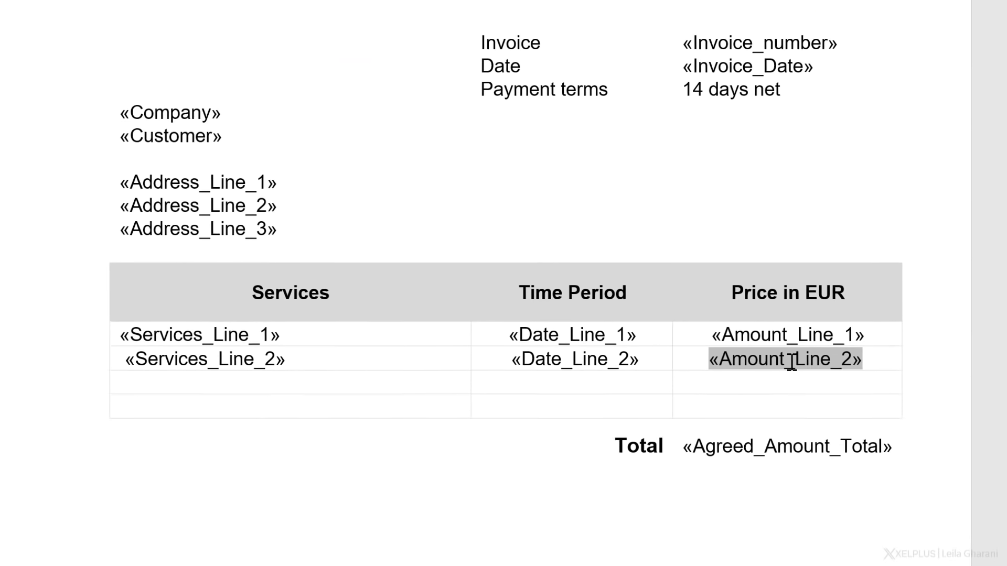
{"action": "right_click", "coordinate": [786, 424]}
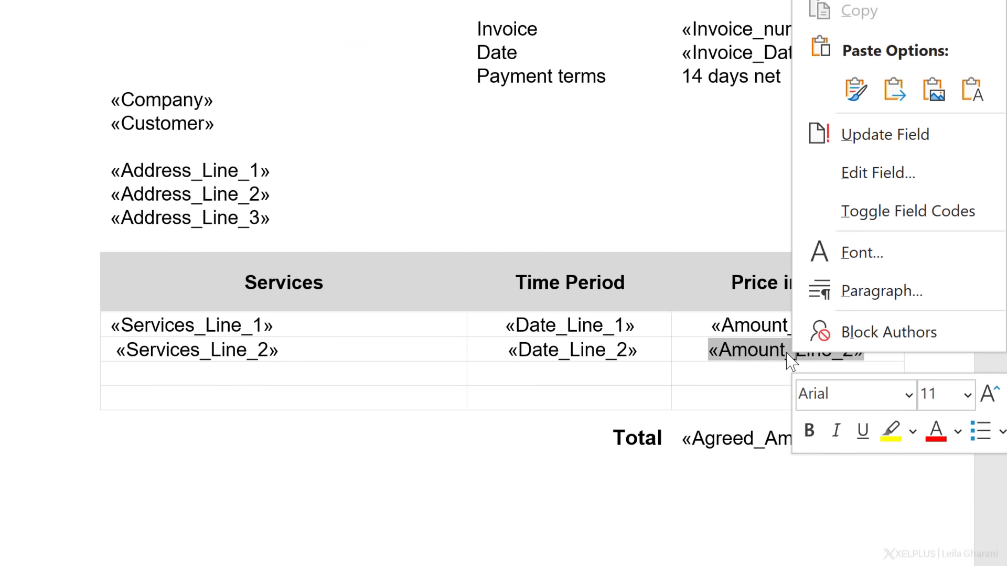
{"action": "left_click", "coordinate": [873, 214]}
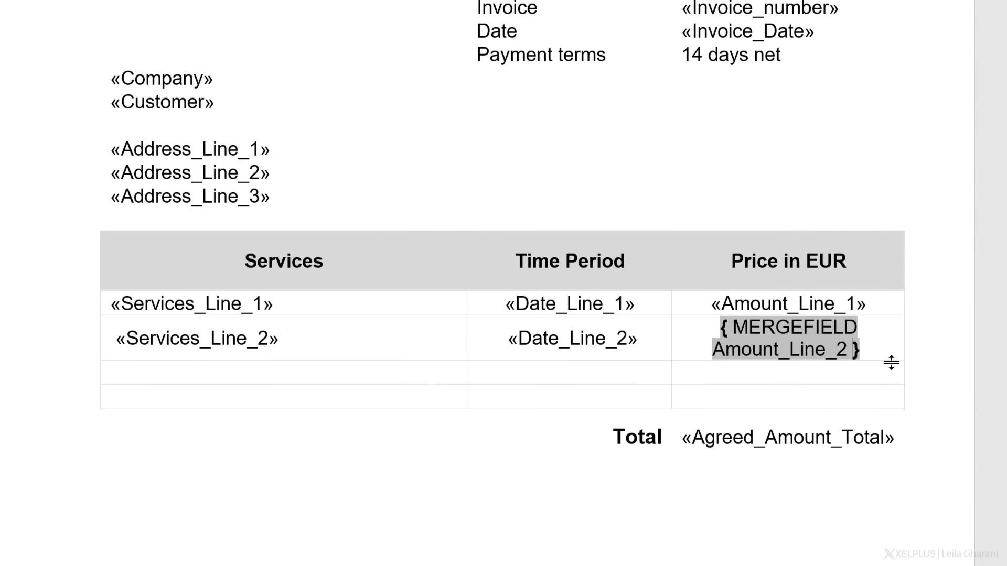
{"action": "key", "text": "ctrl+v"}
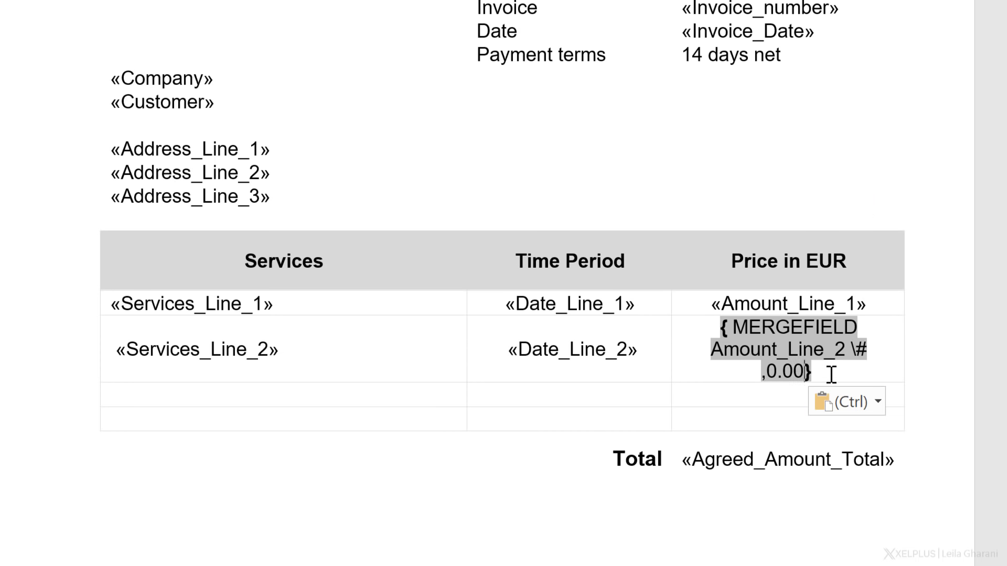
Step: Give the Agreed_Amount_Total field the \# ,0.00 format with a € sign, then preview results
{"action": "left_click", "coordinate": [805, 464]}
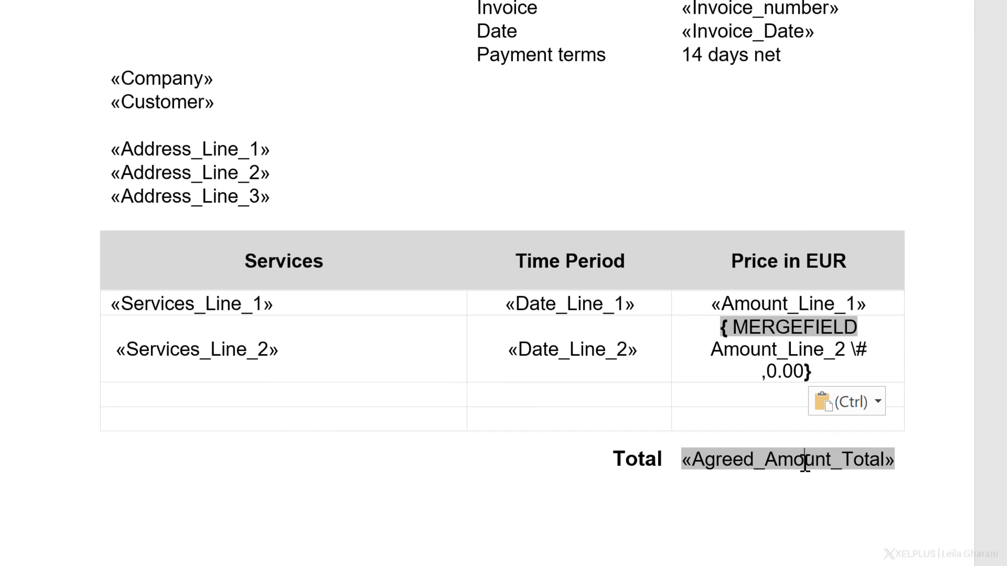
{"action": "right_click", "coordinate": [805, 461]}
{"action": "left_click", "coordinate": [844, 331]}
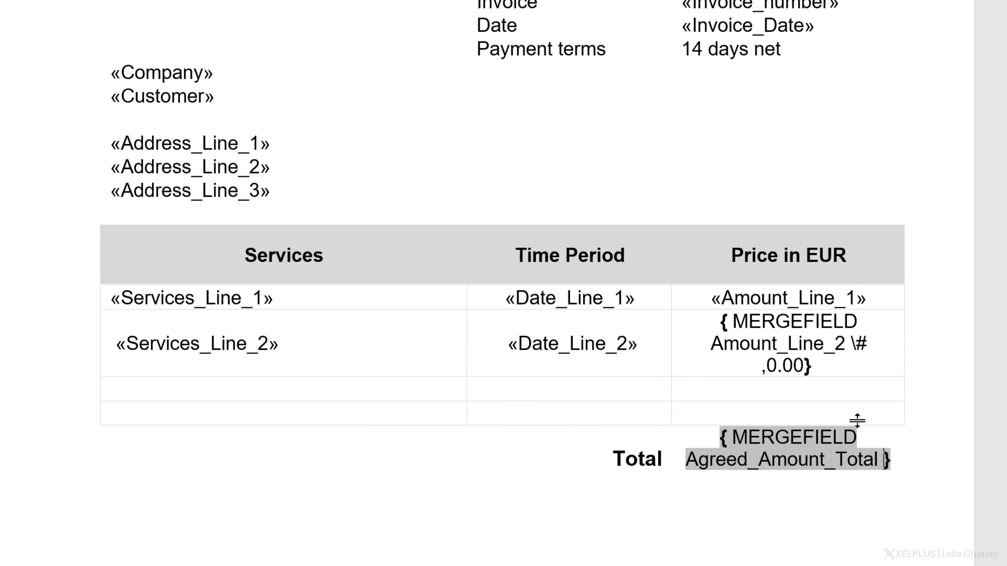
{"action": "left_click", "coordinate": [885, 461]}
{"action": "key", "text": "ctrl+v"}
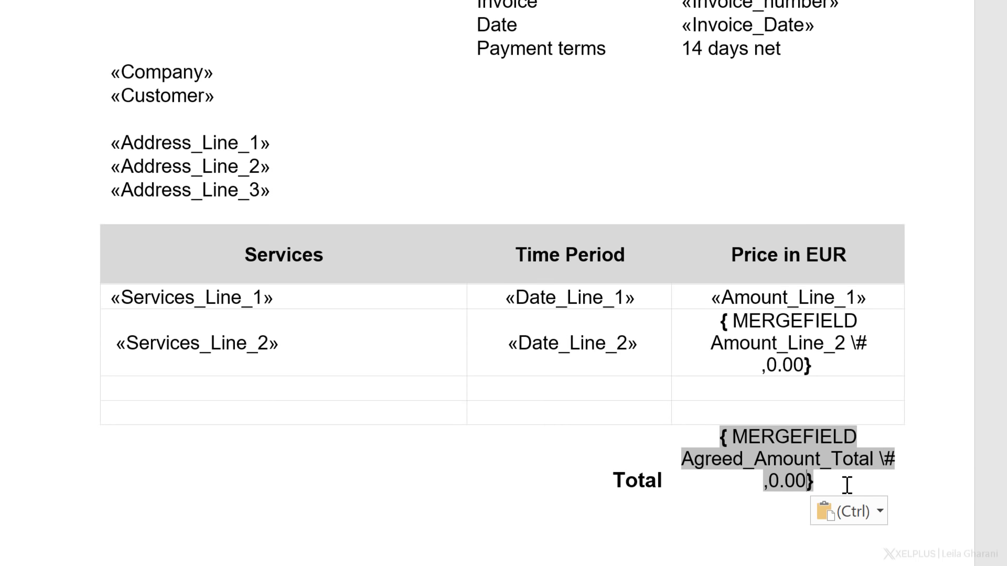
{"action": "left_click", "coordinate": [769, 482]}
{"action": "type", "text": "€"}
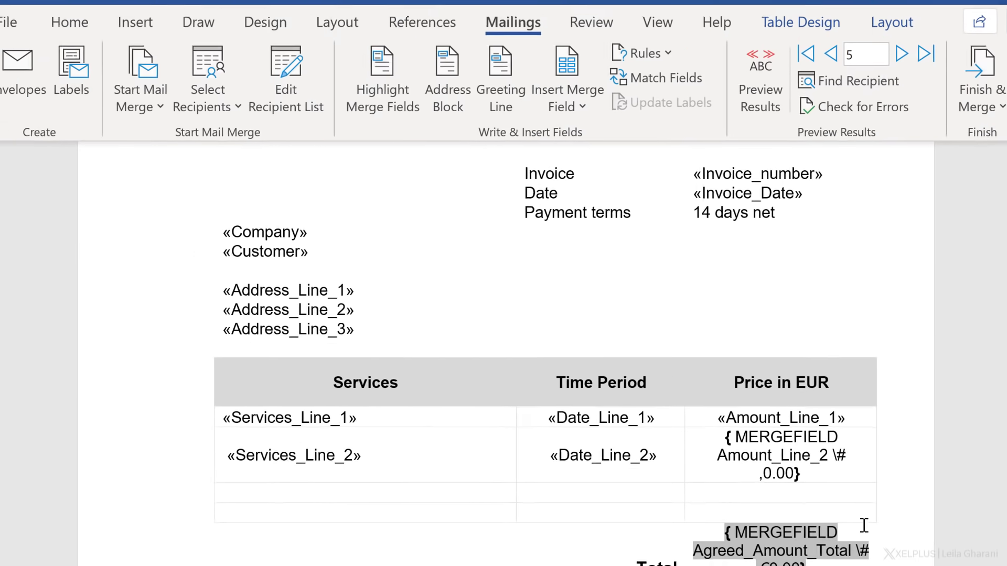
{"action": "left_click", "coordinate": [767, 125]}
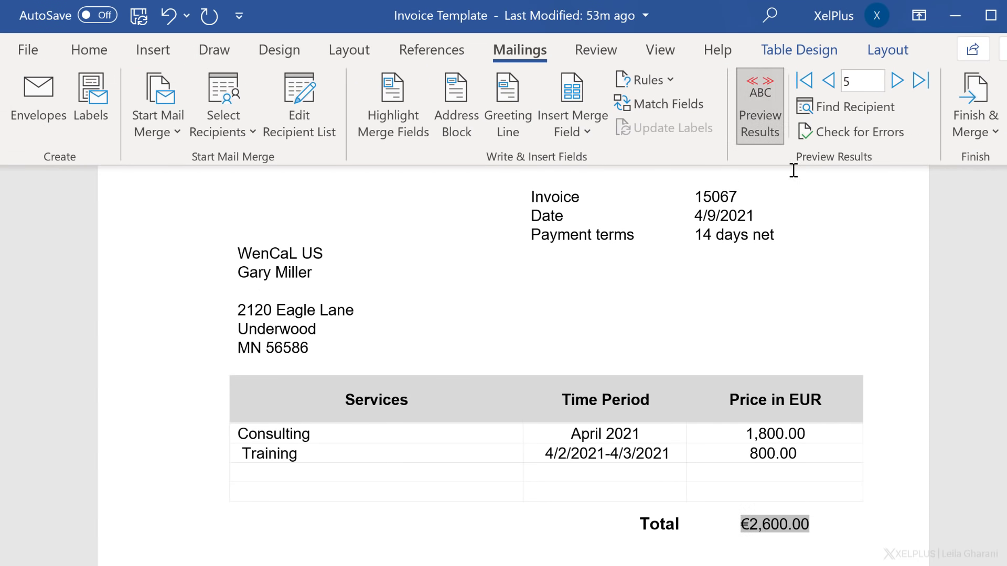
Step: Advance the merged invoice preview record by record up to record 8
{"action": "left_click", "coordinate": [897, 82]}
{"action": "left_click", "coordinate": [897, 82]}
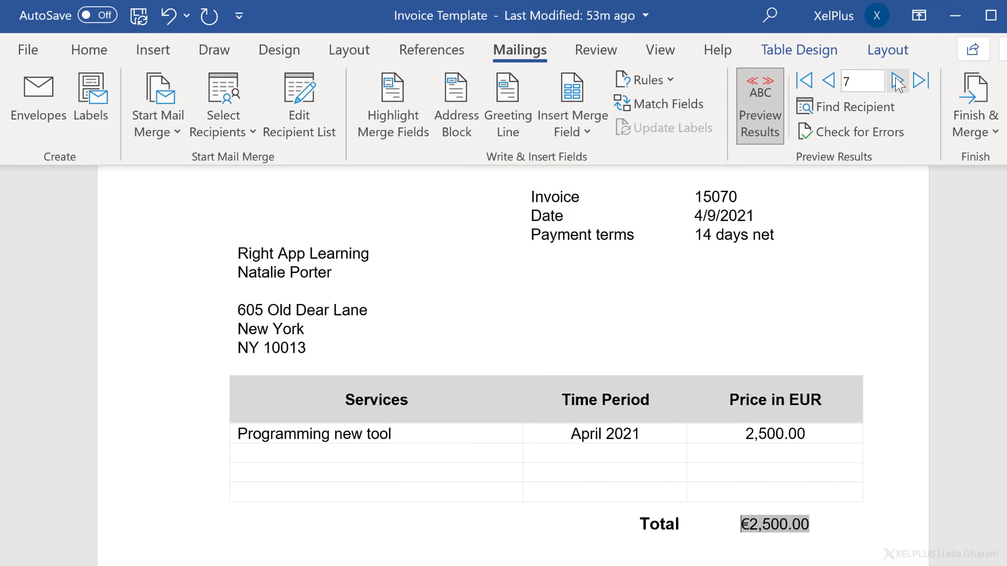
{"action": "left_click", "coordinate": [897, 82]}
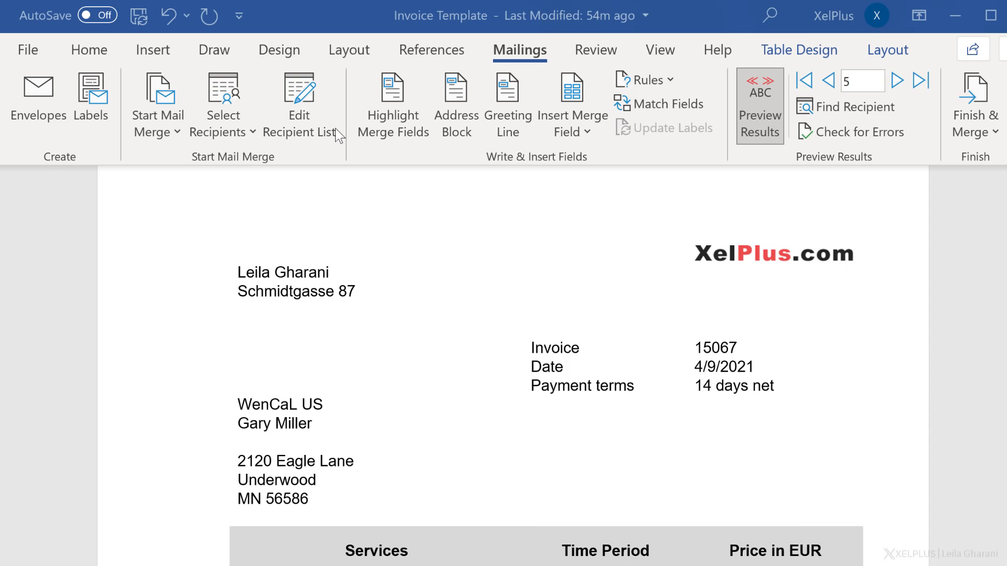
Step: Open the Mail Merge Recipients list and enlarge it to show more columns
{"action": "left_click", "coordinate": [294, 121]}
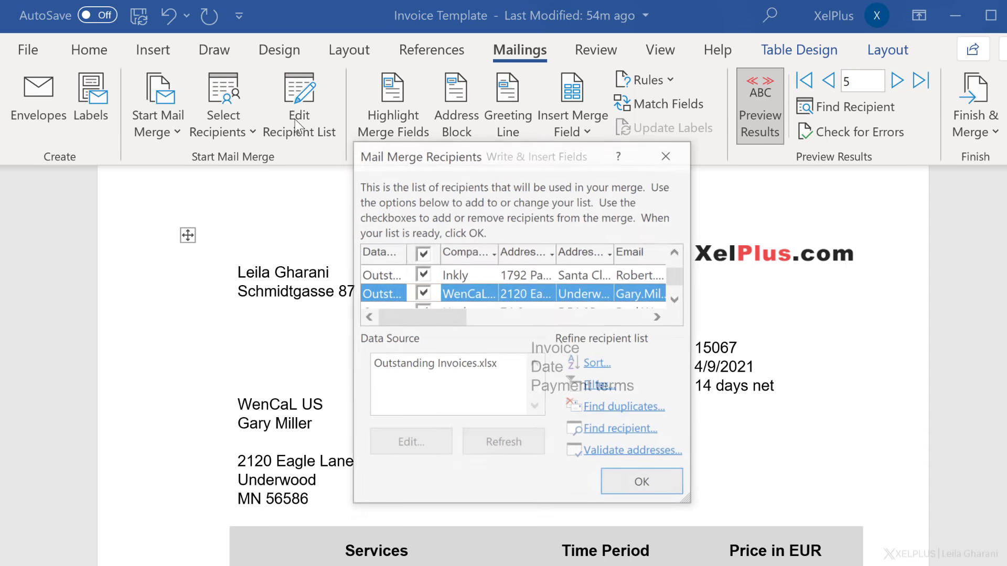
{"action": "left_click_drag", "start_coordinate": [690, 504], "coordinate": [969, 563]}
{"action": "scroll", "coordinate": [480, 315], "scroll_direction": "up", "scroll_amount": 1}
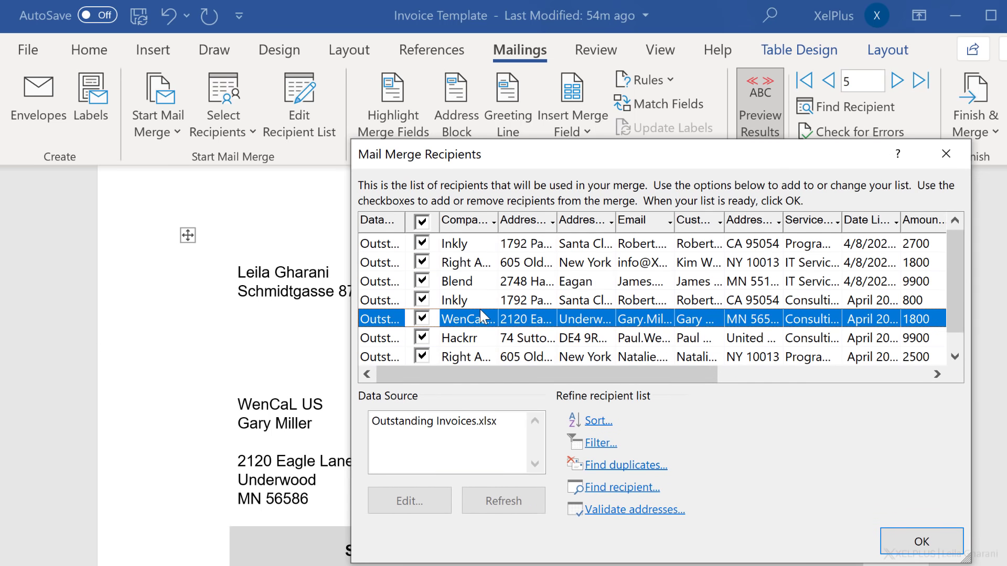
{"action": "scroll", "coordinate": [446, 304], "scroll_direction": "down", "scroll_amount": 1}
Step: Preview Right App Learning's invoice 15070 as record 7, and cancel Address Block without inserting
{"action": "left_click", "coordinate": [431, 358]}
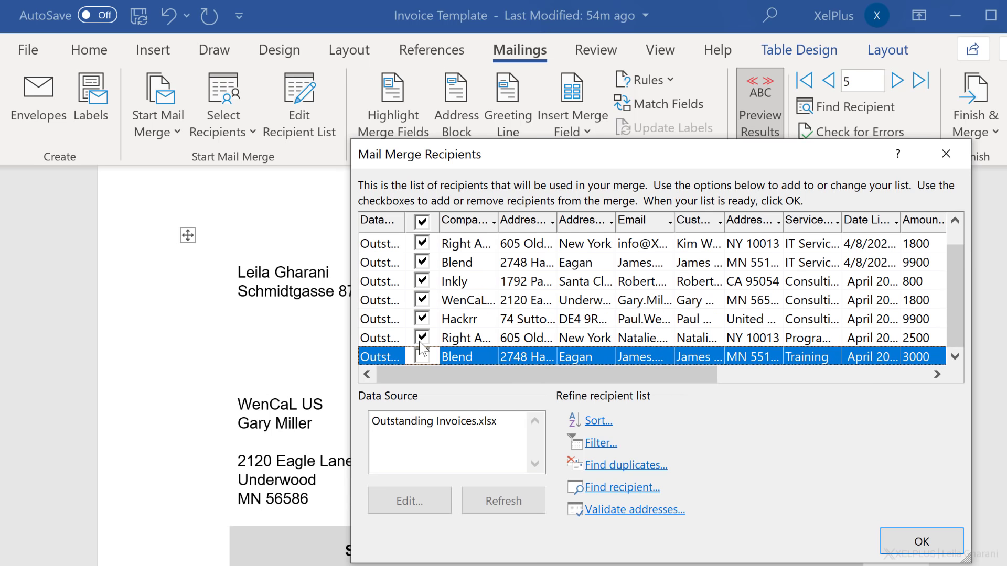
{"action": "key", "text": "Up"}
{"action": "key", "text": "Down"}
{"action": "left_click", "coordinate": [417, 338]}
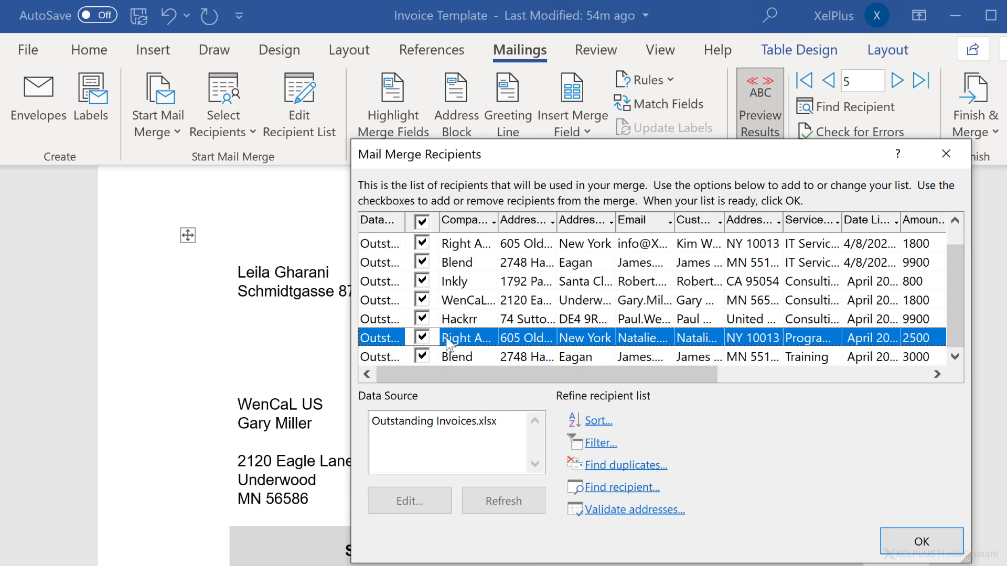
{"action": "left_click", "coordinate": [893, 545]}
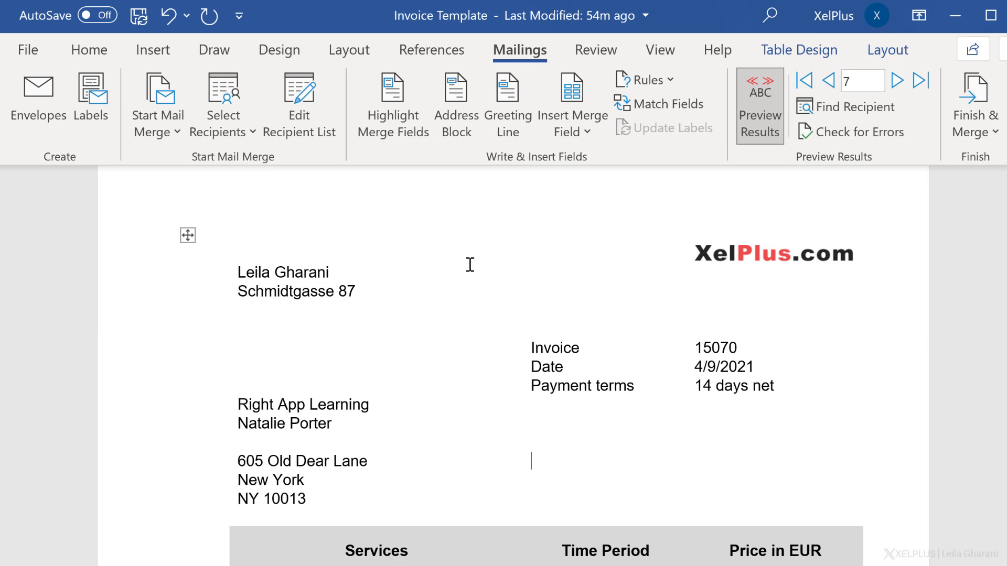
{"action": "left_click", "coordinate": [449, 137]}
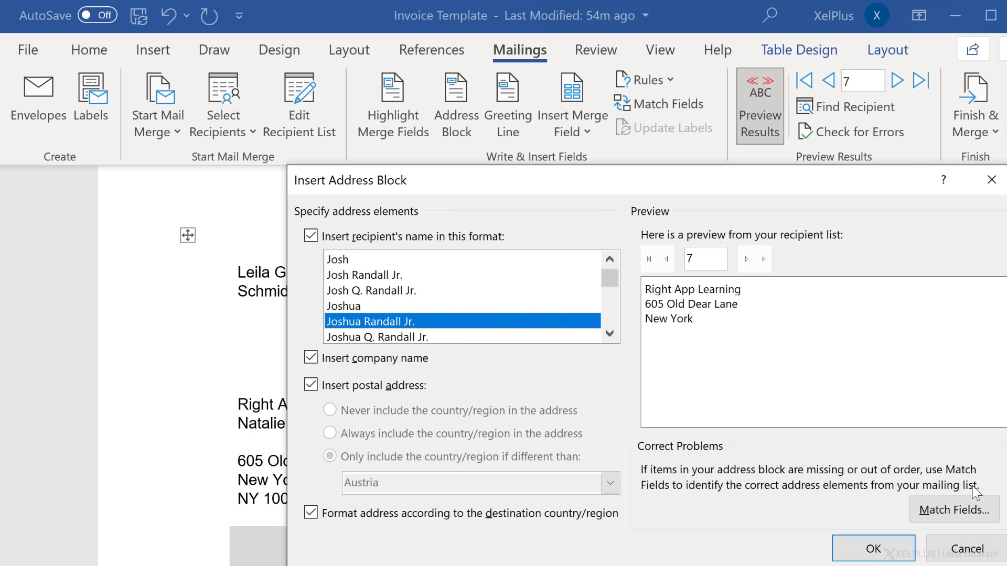
{"action": "left_click", "coordinate": [967, 549]}
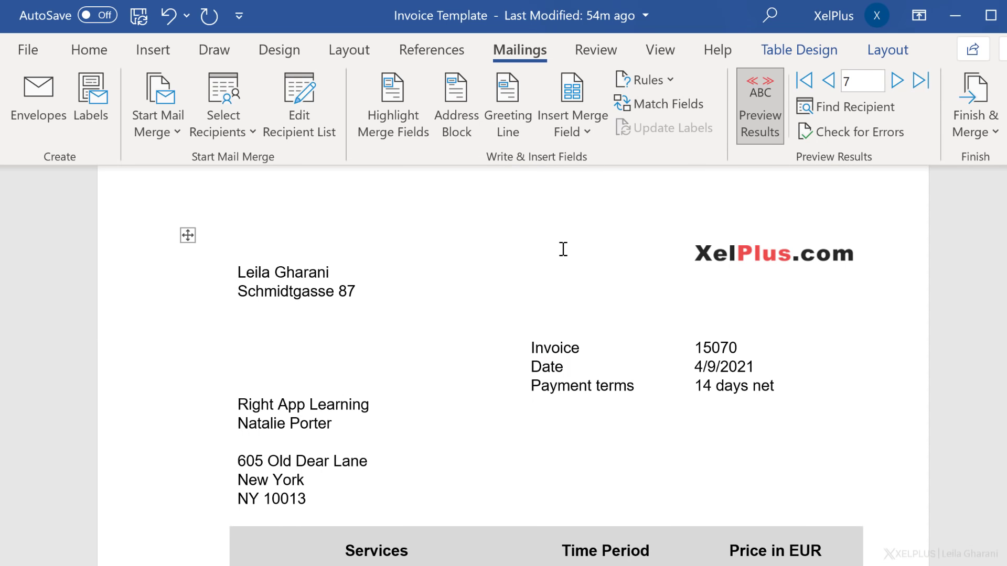
Step: Review the Right App Learning preview and the merge field list without inserting a field
{"action": "scroll", "coordinate": [606, 335], "scroll_direction": "down", "scroll_amount": 1}
{"action": "scroll", "coordinate": [604, 340], "scroll_direction": "down", "scroll_amount": 2}
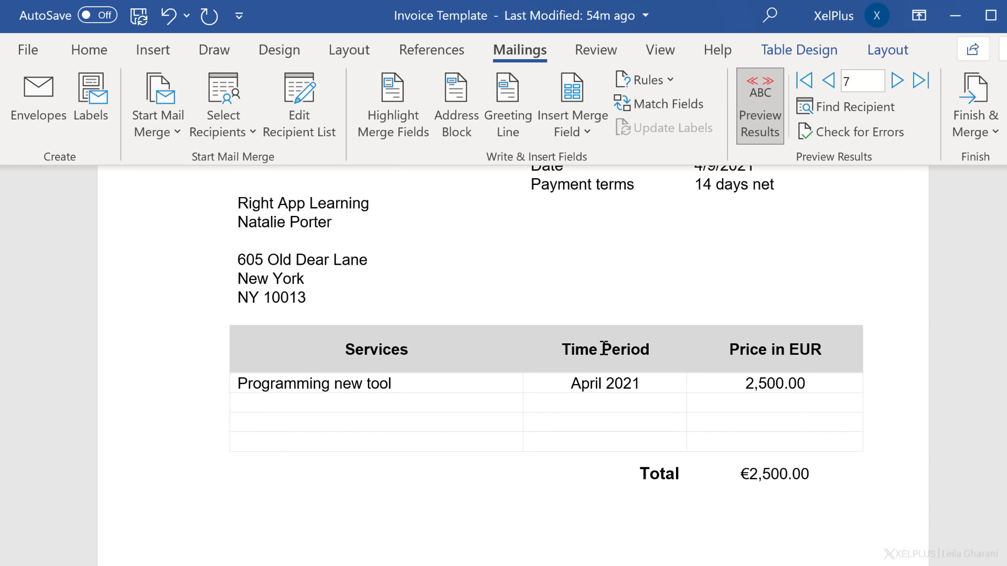
{"action": "scroll", "coordinate": [604, 342], "scroll_direction": "up", "scroll_amount": 2}
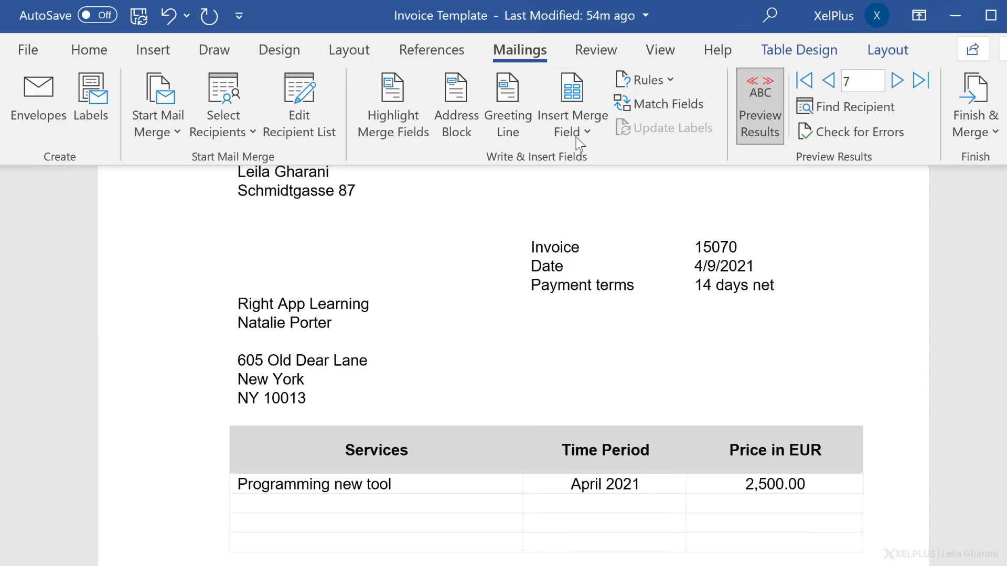
{"action": "left_click", "coordinate": [578, 124]}
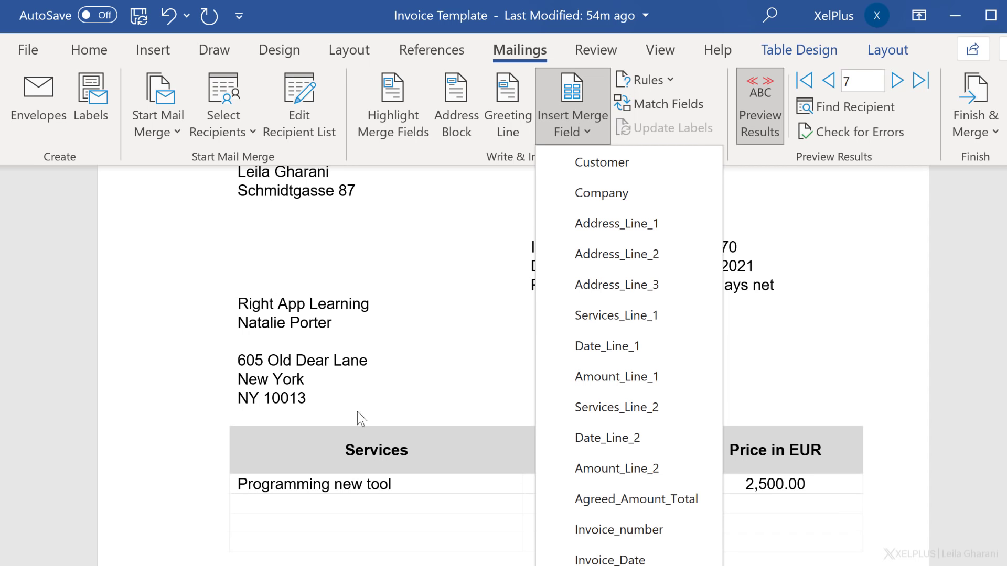
{"action": "left_click", "coordinate": [332, 386]}
Step: Bring up the Finish & Merge options for completing the merge
{"action": "scroll", "coordinate": [339, 391], "scroll_direction": "down", "scroll_amount": 1}
{"action": "scroll", "coordinate": [344, 398], "scroll_direction": "up", "scroll_amount": 3}
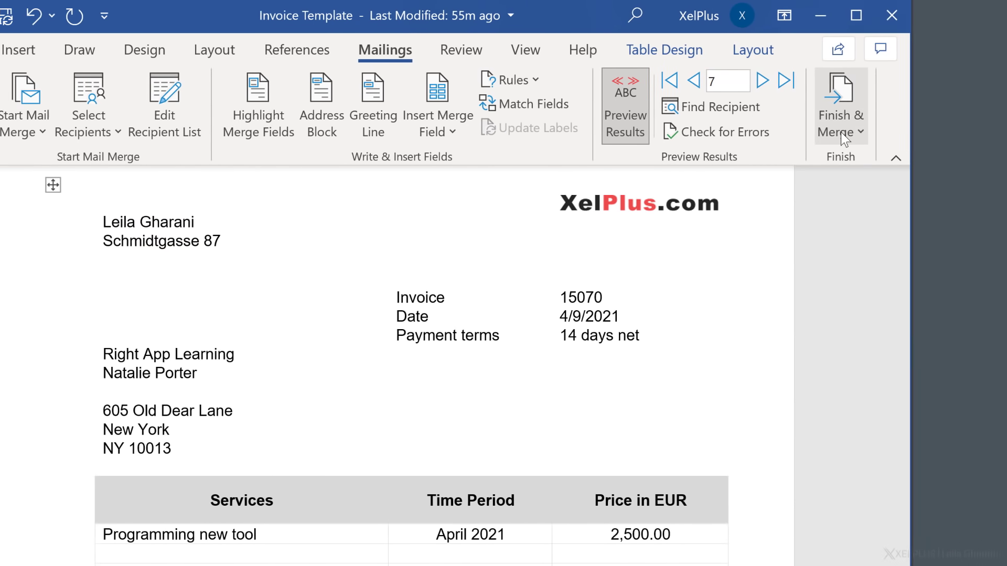
{"action": "left_click", "coordinate": [975, 132]}
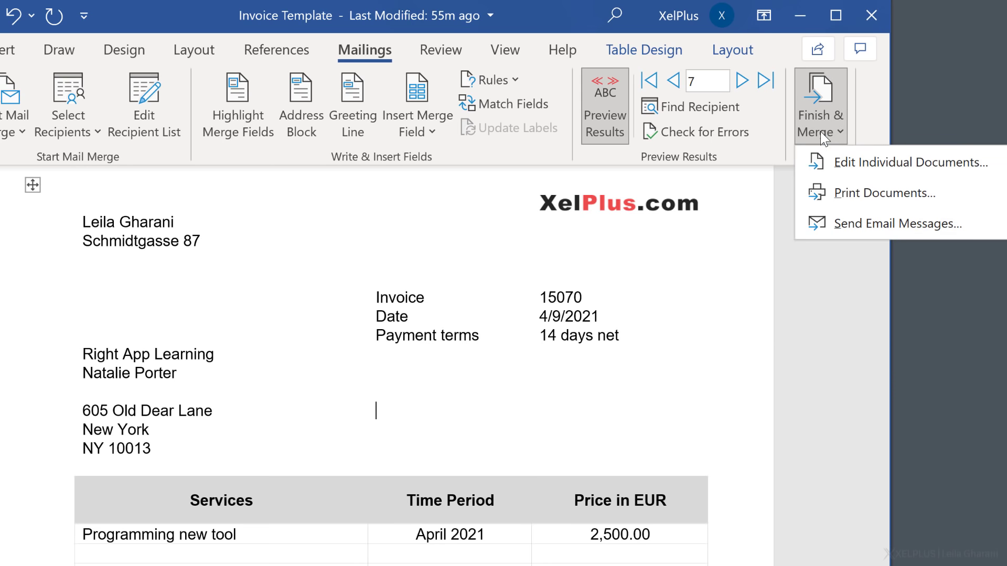
Step: Merge records 1 to 4 into a new editable document of individual invoices
{"action": "left_click", "coordinate": [873, 165]}
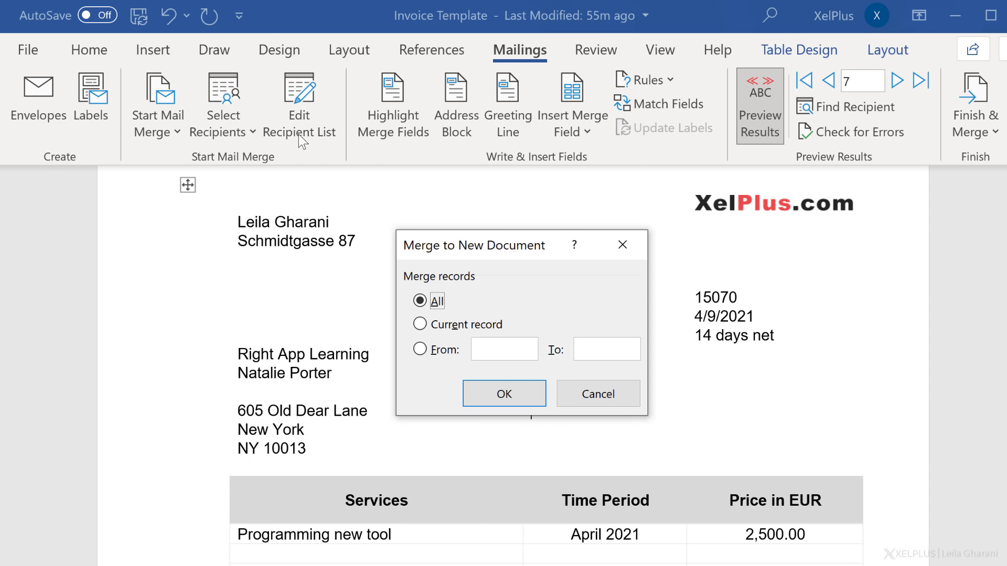
{"action": "left_click", "coordinate": [454, 325]}
{"action": "left_click", "coordinate": [440, 350]}
{"action": "type", "text": "1"}
{"action": "left_click", "coordinate": [602, 353]}
{"action": "type", "text": "4"}
{"action": "left_click", "coordinate": [512, 396]}
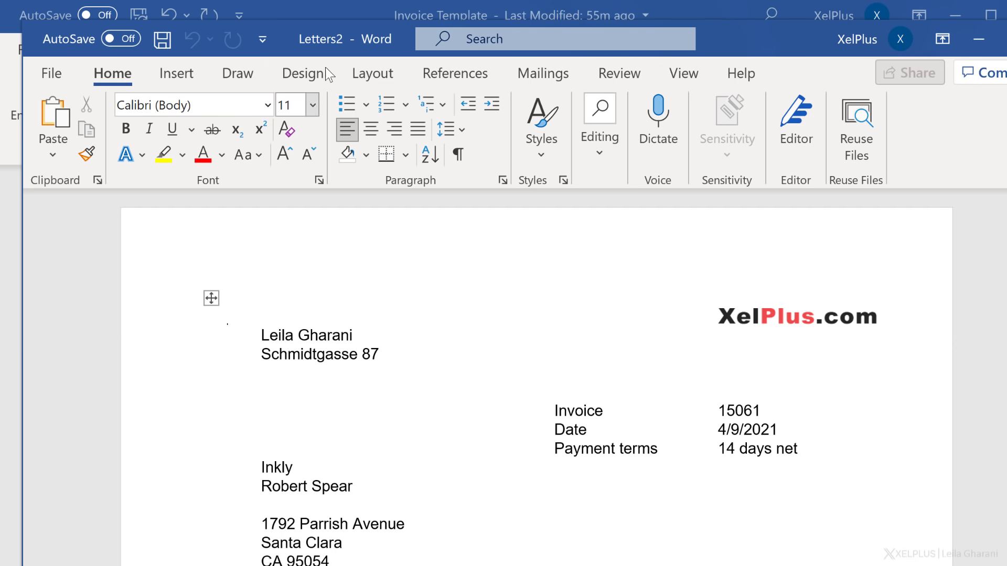
Step: Scroll through the merged Letters2 invoices, then close that document
{"action": "scroll", "coordinate": [344, 399], "scroll_direction": "down", "scroll_amount": 10}
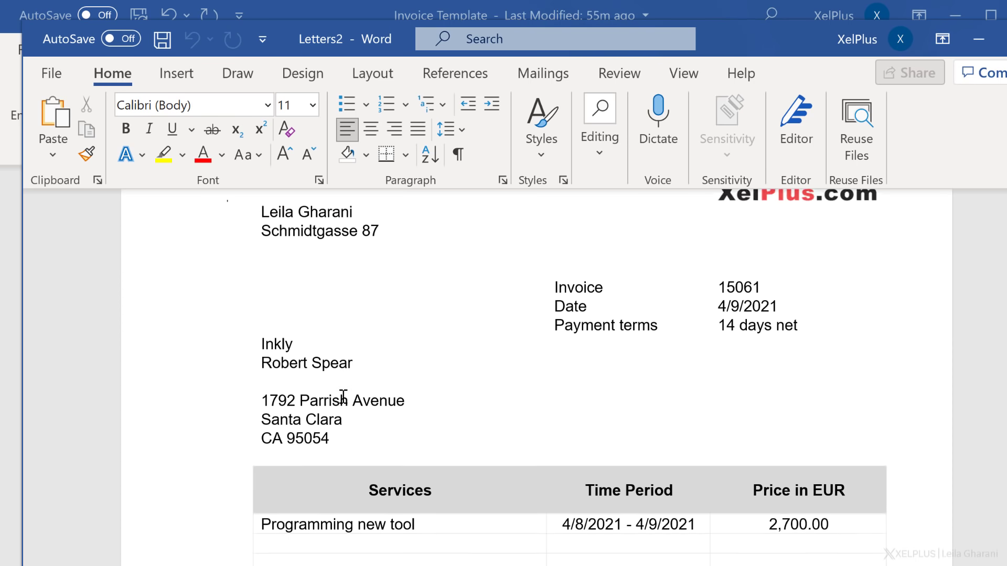
{"action": "scroll", "coordinate": [357, 400], "scroll_direction": "down", "scroll_amount": 20}
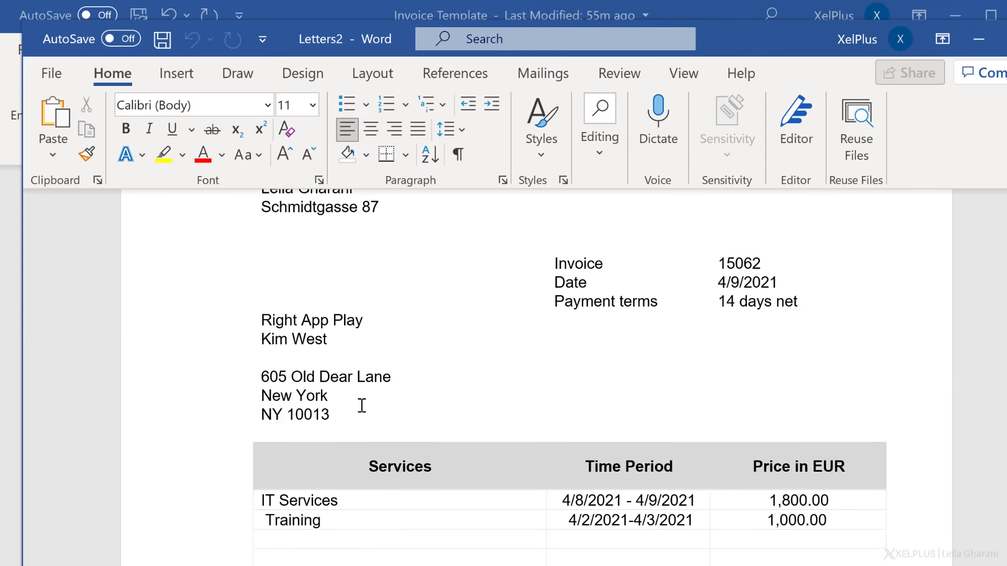
{"action": "scroll", "coordinate": [368, 413], "scroll_direction": "down", "scroll_amount": 12}
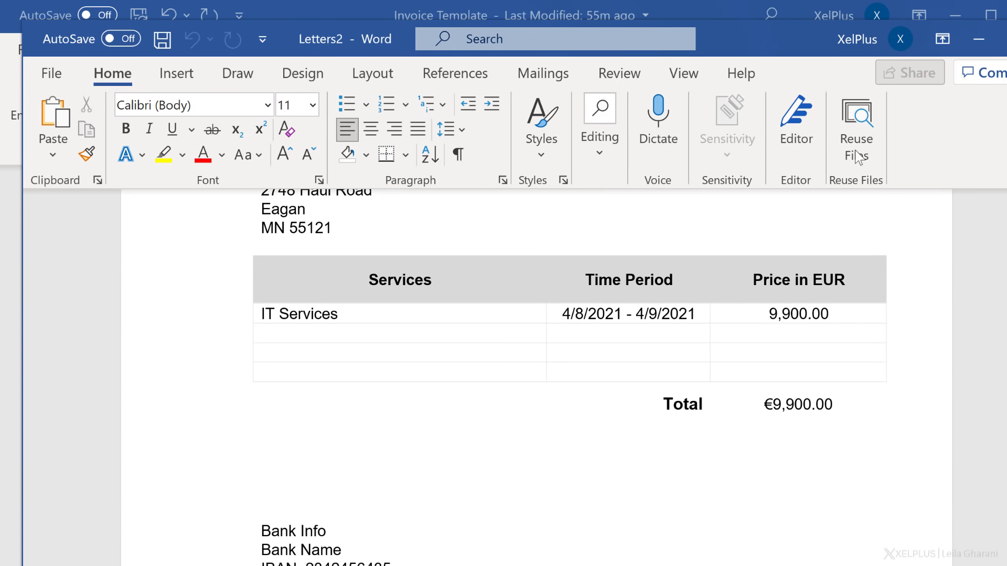
{"action": "left_click", "coordinate": [978, 38]}
{"action": "left_click", "coordinate": [972, 125]}
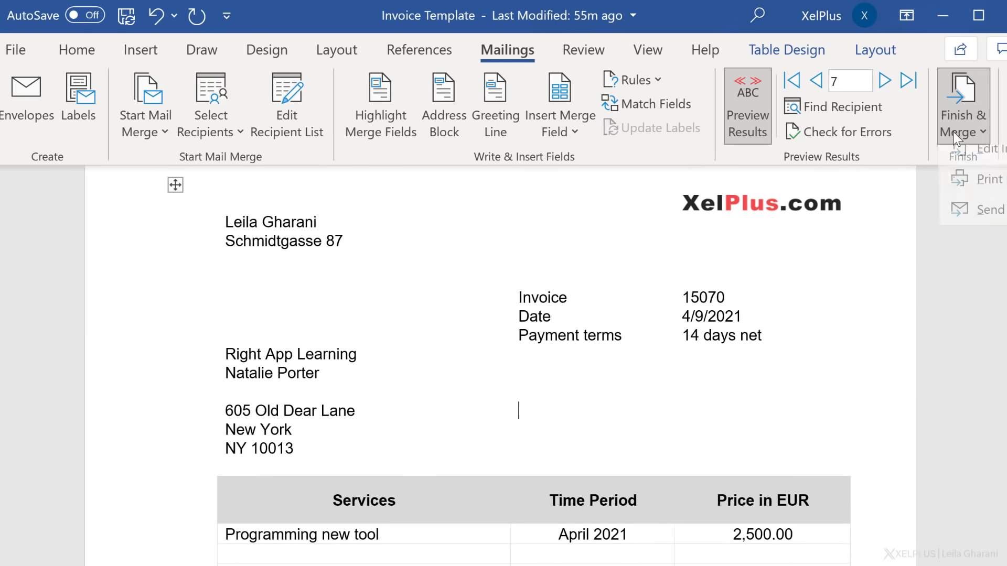
{"action": "left_click", "coordinate": [838, 192]}
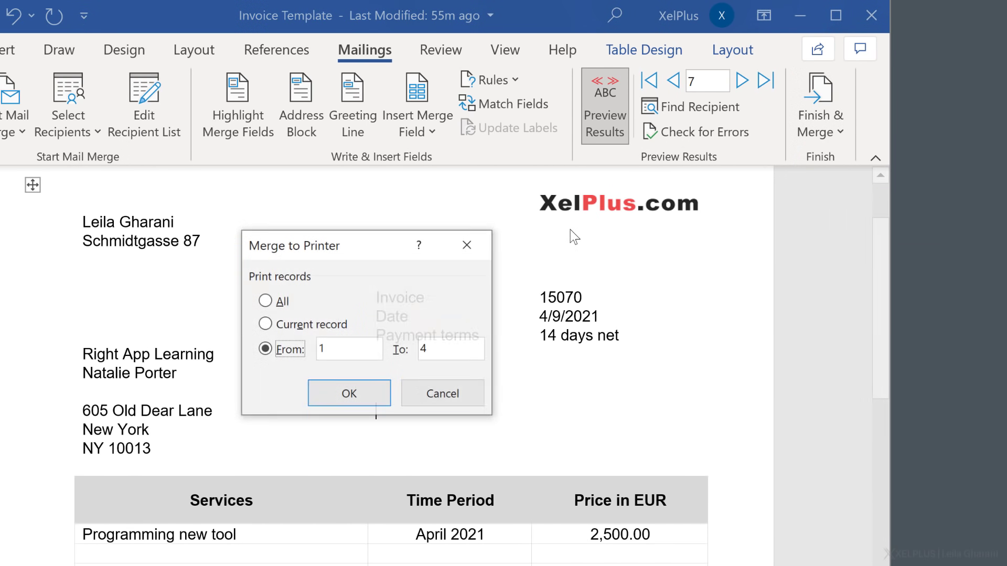
{"action": "left_click", "coordinate": [265, 301]}
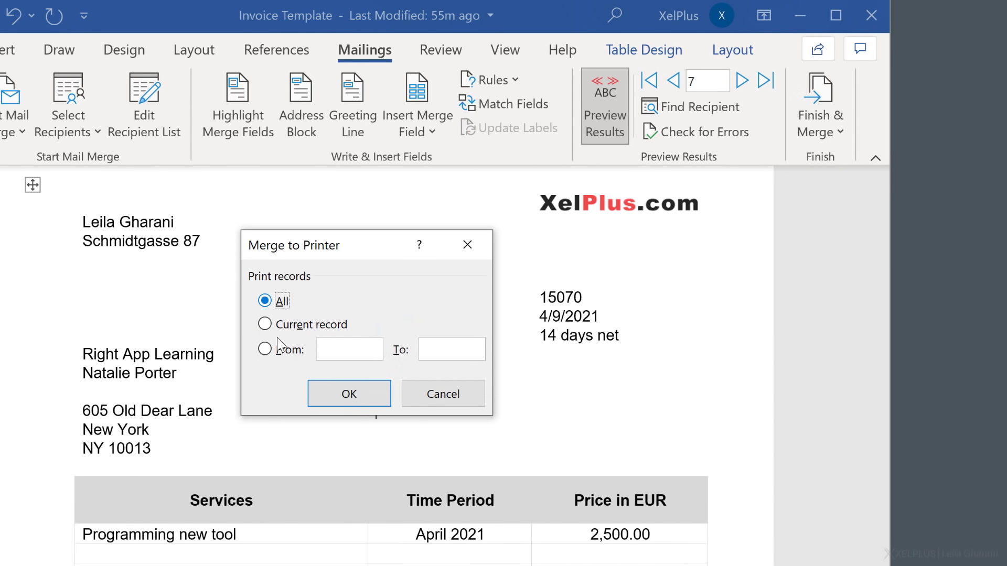
{"action": "left_click", "coordinate": [347, 392]}
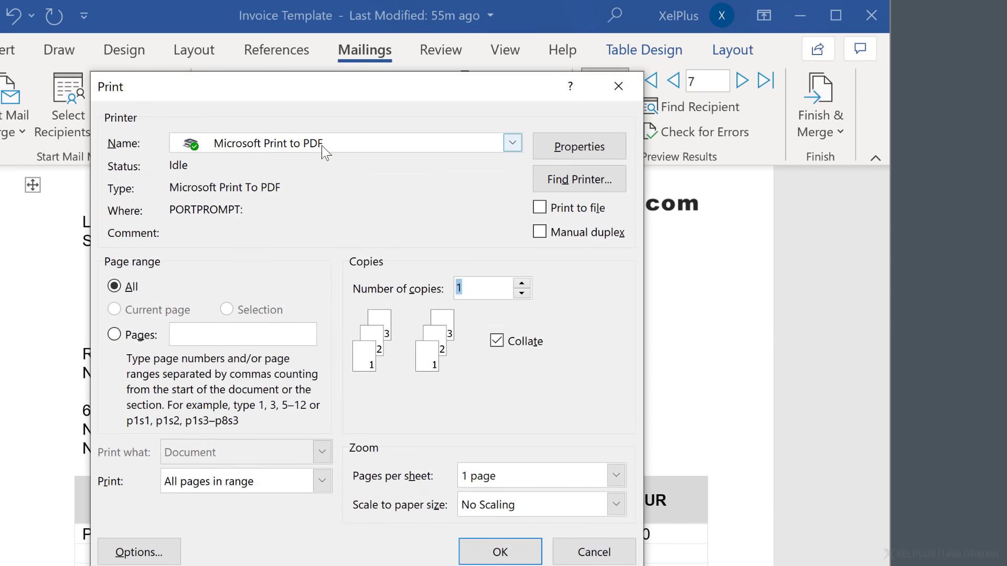
{"action": "left_click", "coordinate": [434, 147]}
{"action": "left_click", "coordinate": [435, 146]}
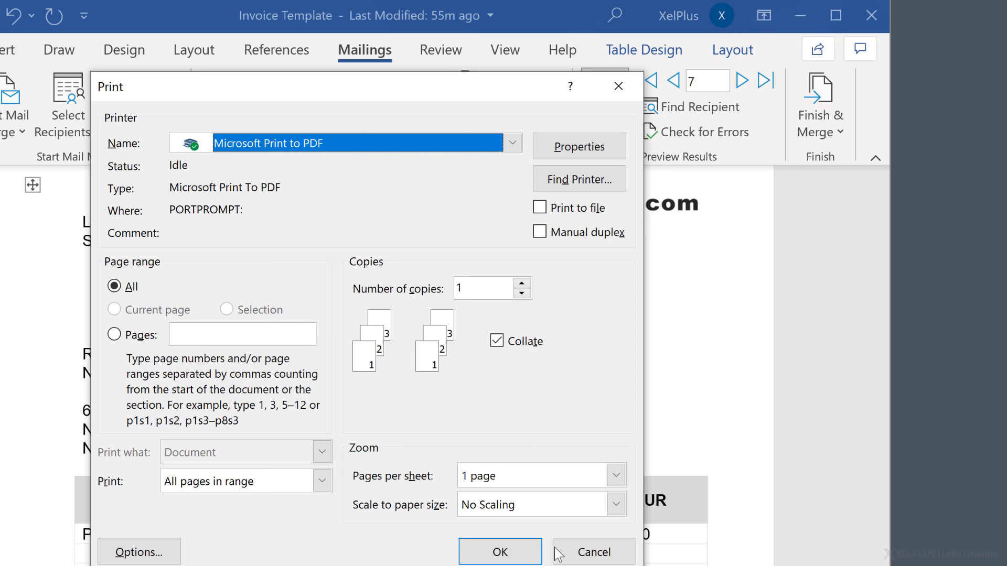
{"action": "left_click", "coordinate": [575, 553]}
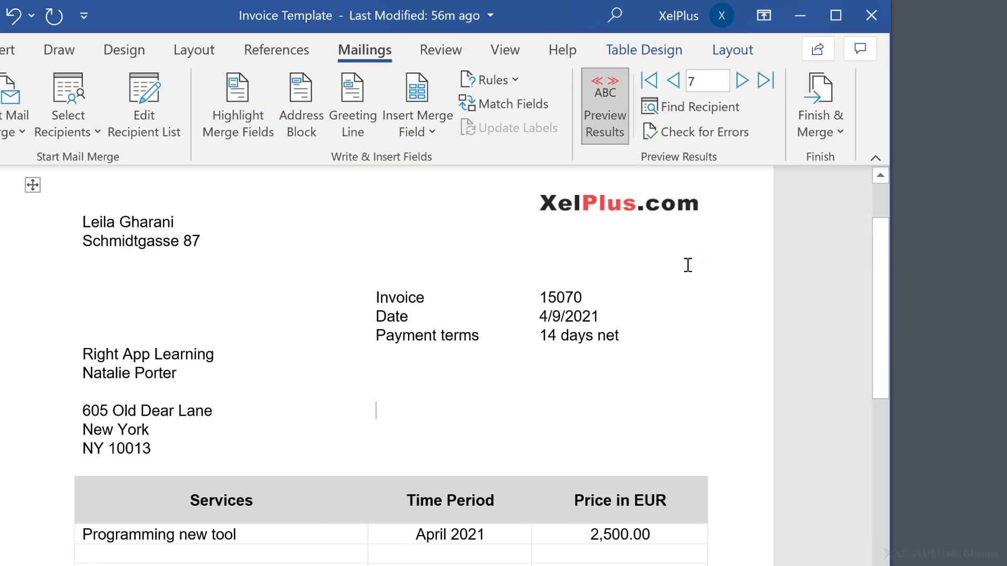
{"action": "left_click", "coordinate": [819, 124]}
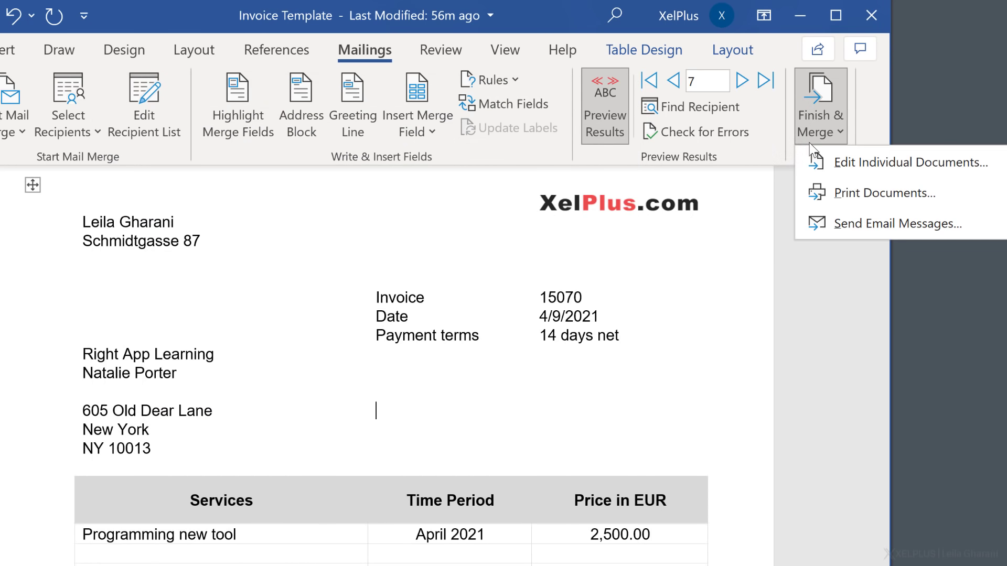
Step: Choose Send Email Messages and minimize the Excel invoice list to return to Word
{"action": "left_click", "coordinate": [838, 223]}
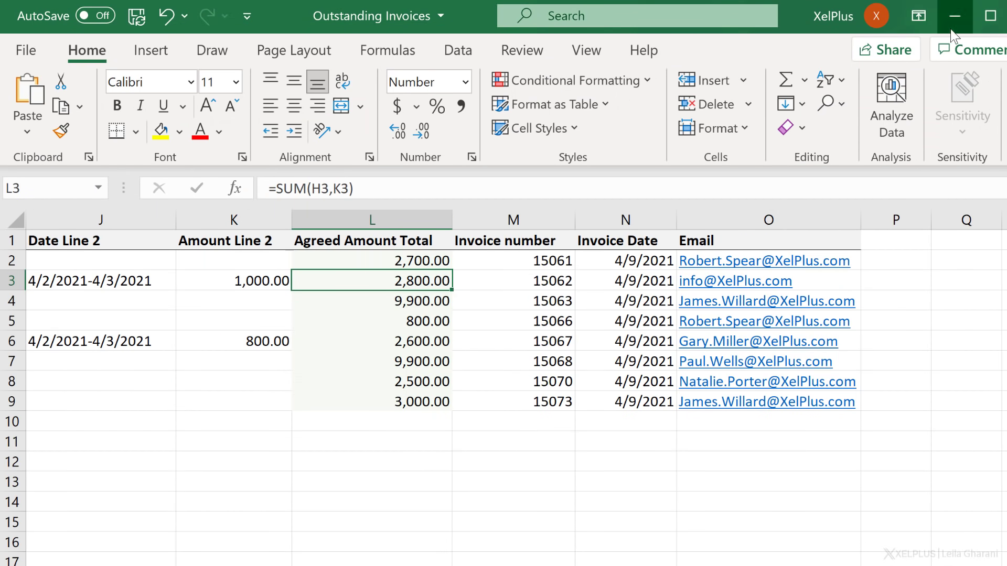
{"action": "left_click", "coordinate": [955, 15]}
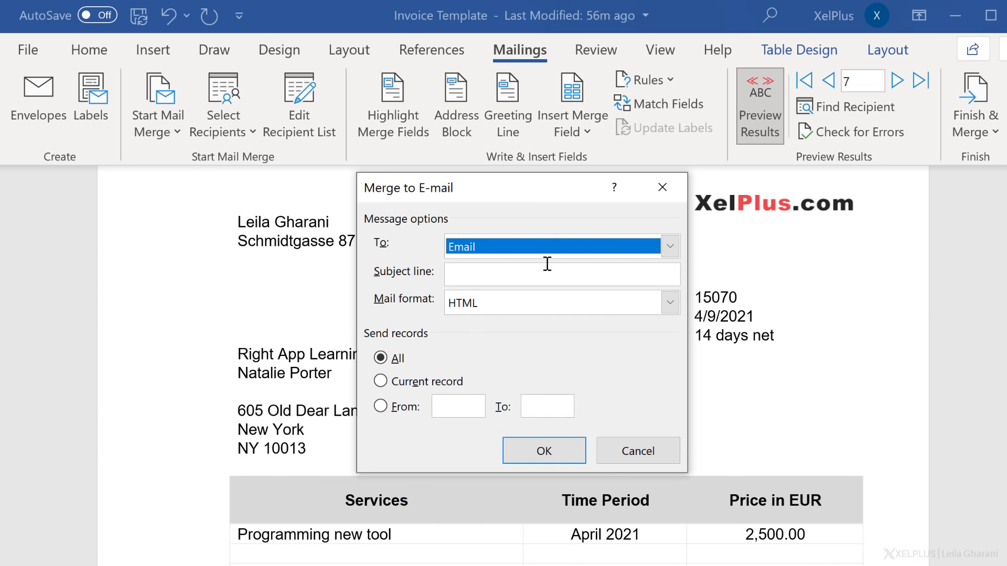
Step: E-mail records 1–2 in HTML to the Email field with subject 'Your invoice'
{"action": "left_click", "coordinate": [670, 247]}
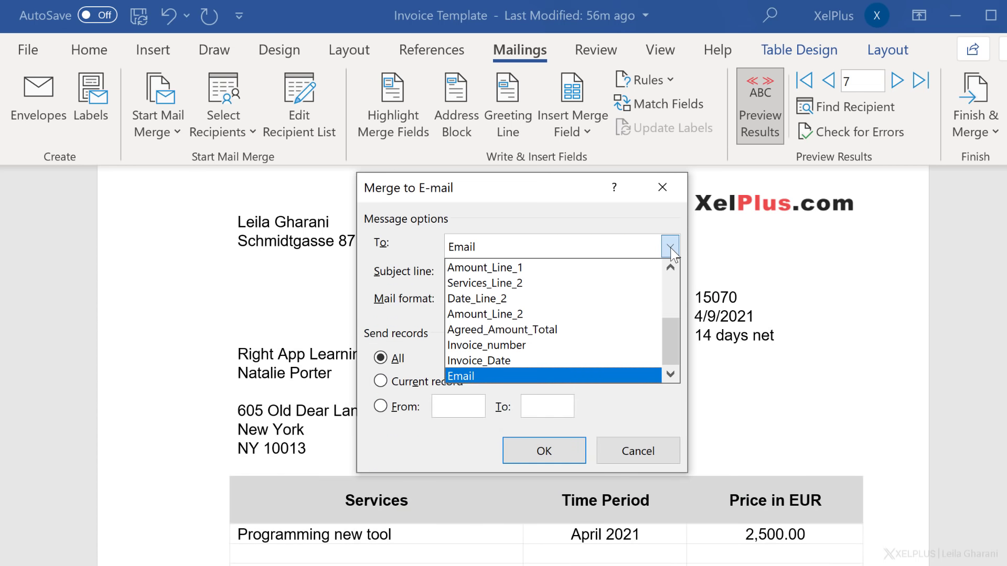
{"action": "left_click", "coordinate": [478, 376]}
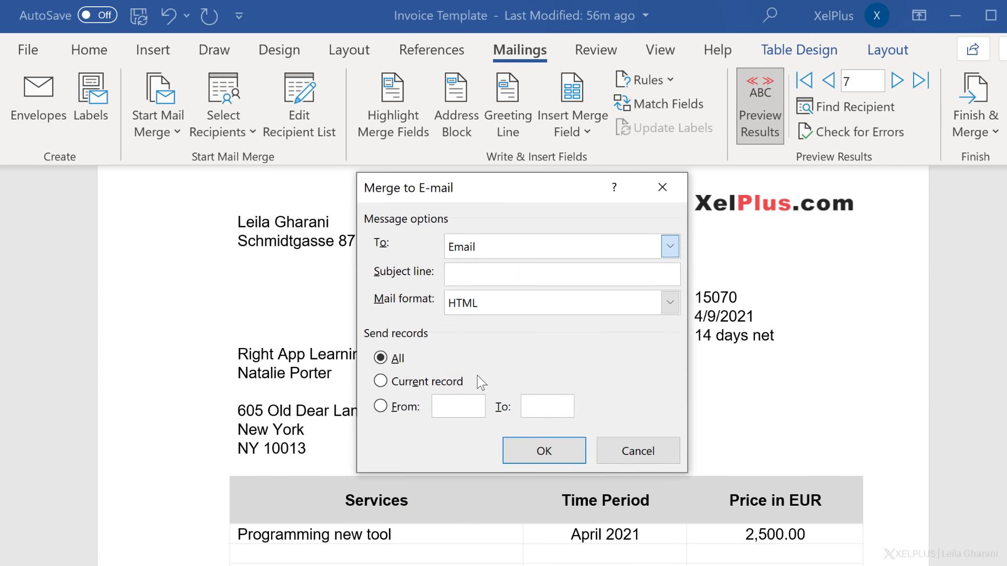
{"action": "left_click", "coordinate": [487, 281]}
{"action": "type", "text": "Your invoice"}
{"action": "left_click", "coordinate": [670, 303]}
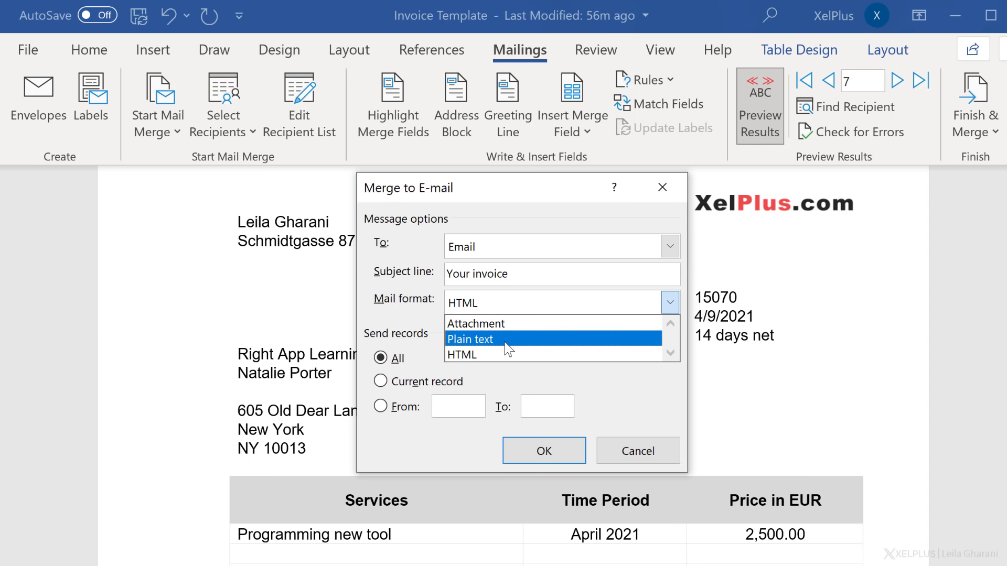
{"action": "left_click", "coordinate": [495, 354]}
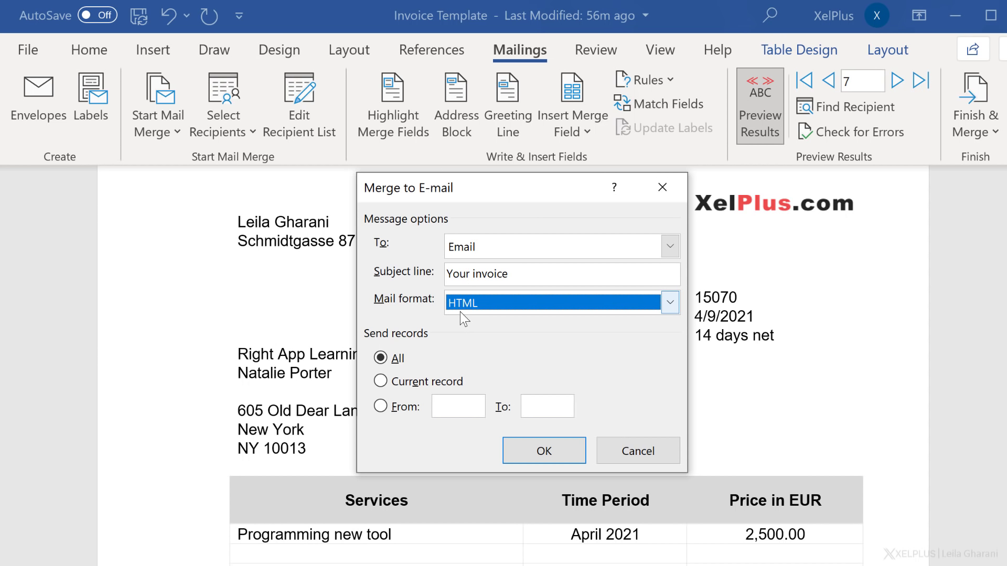
{"action": "left_click", "coordinate": [381, 407]}
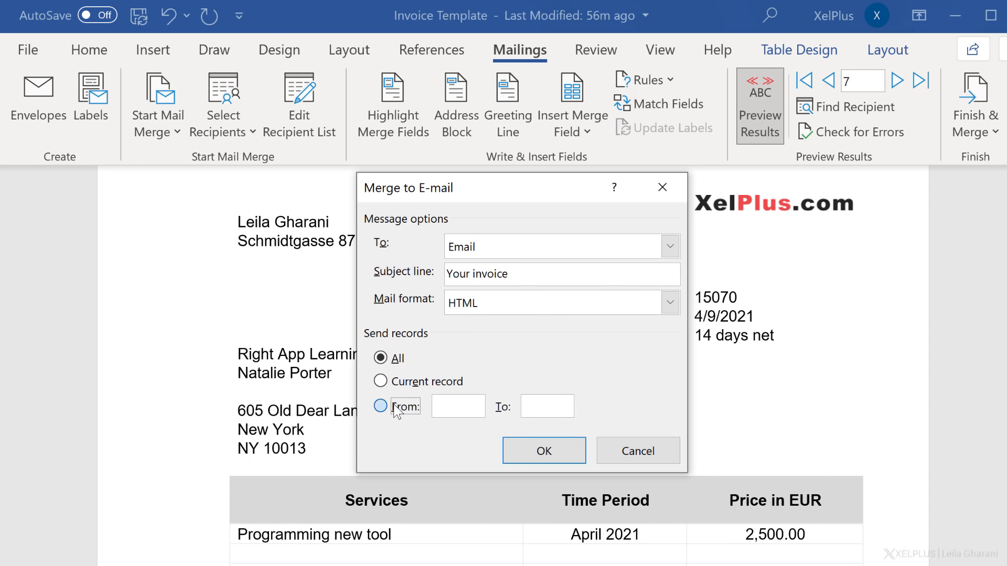
{"action": "type", "text": "1"}
{"action": "type", "text": "2"}
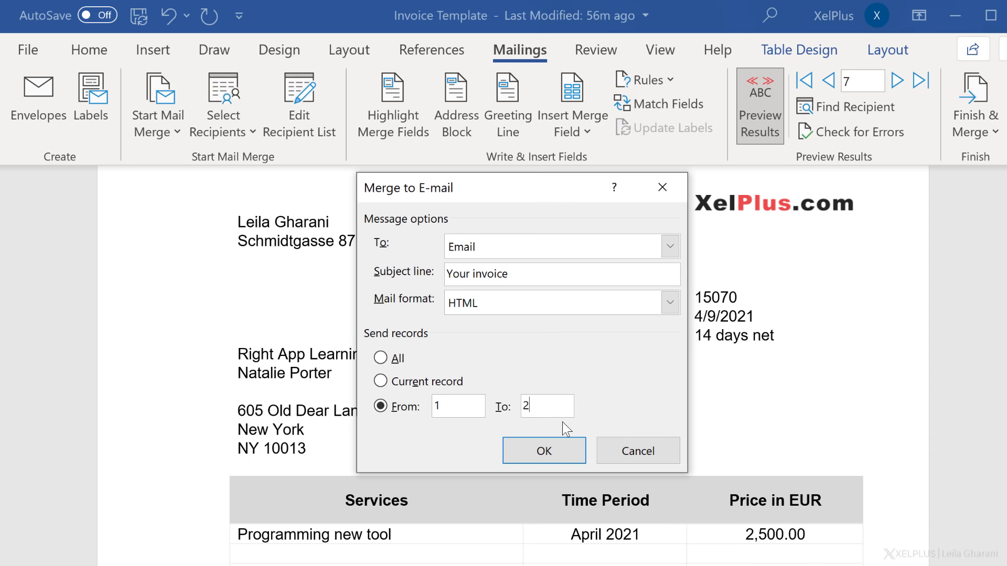
{"action": "left_click", "coordinate": [544, 454]}
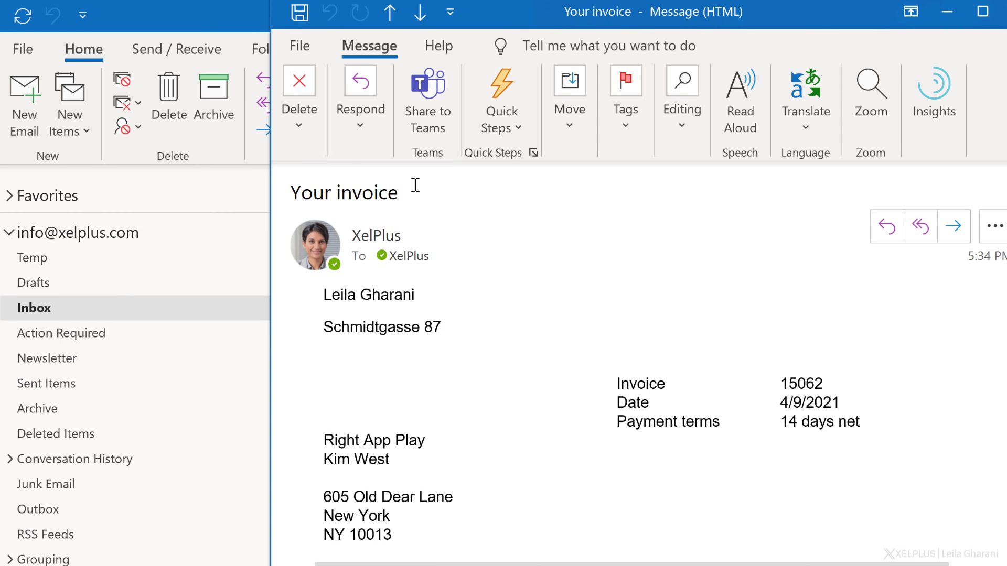
Step: Scroll through the received message body showing invoice 15062's services table
{"action": "scroll", "coordinate": [493, 315], "scroll_direction": "down", "scroll_amount": 1}
{"action": "scroll", "coordinate": [500, 326], "scroll_direction": "down", "scroll_amount": 3}
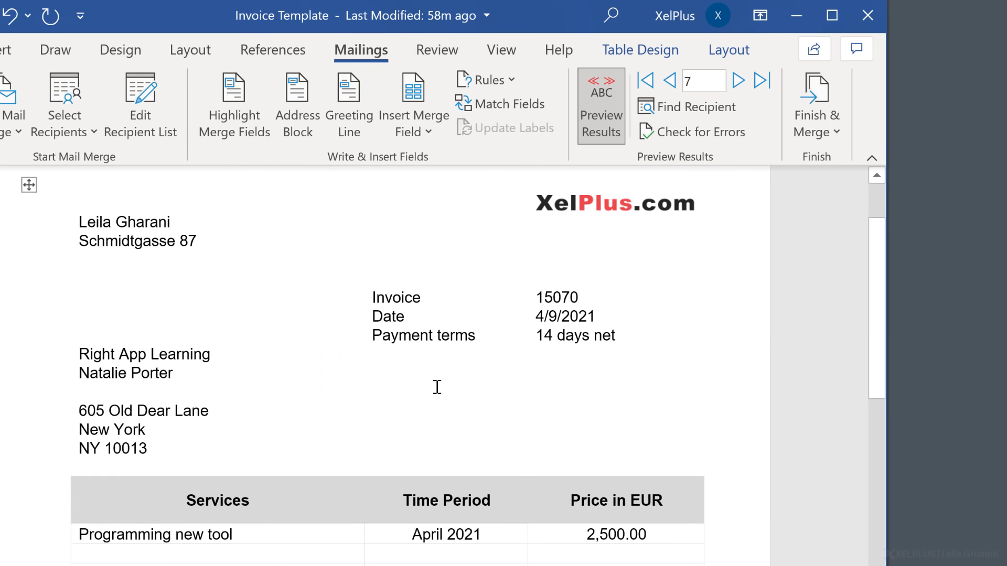
Step: Re-run the e-mail merge with the mail format set to Attachment
{"action": "left_click", "coordinate": [817, 134]}
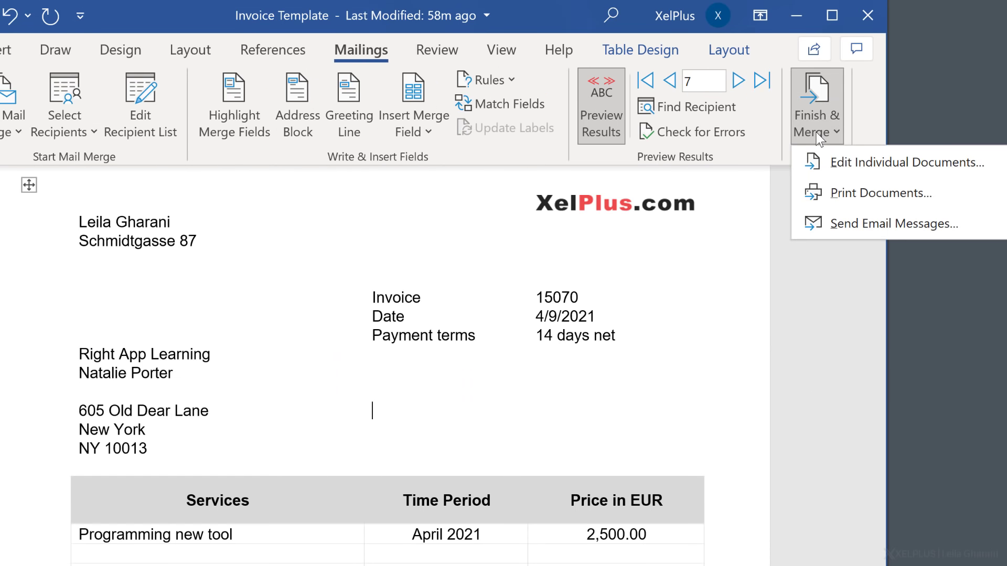
{"action": "left_click", "coordinate": [849, 222]}
{"action": "left_click", "coordinate": [445, 304]}
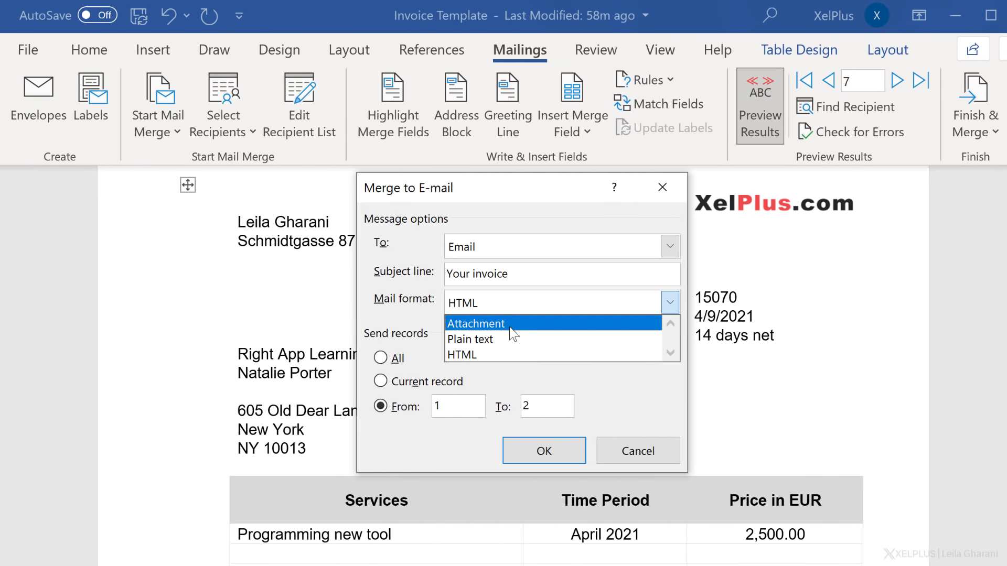
{"action": "left_click", "coordinate": [443, 322]}
{"action": "left_click", "coordinate": [544, 451]}
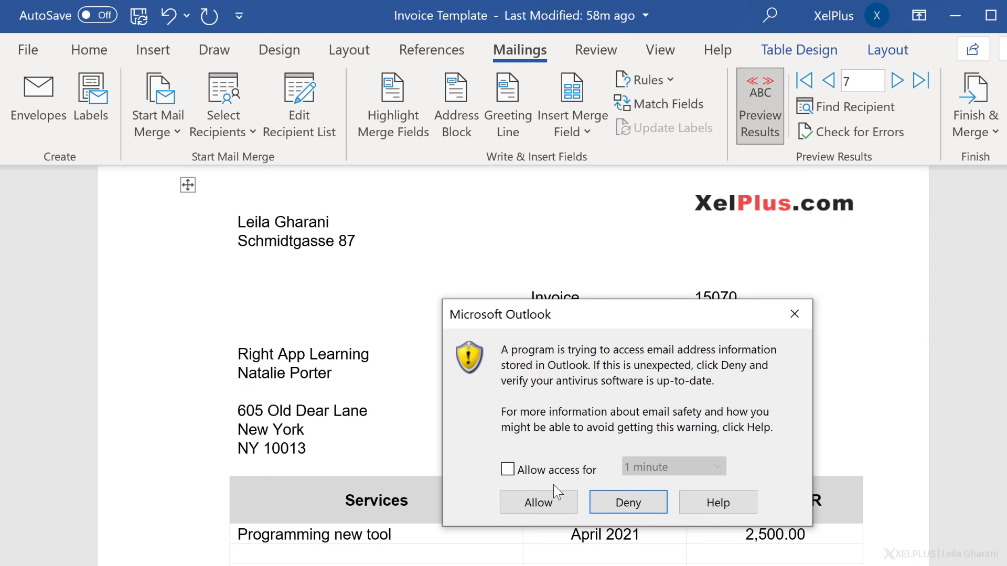
Step: Allow Outlook's security prompts so Word can send the e-mails
{"action": "left_click", "coordinate": [543, 502]}
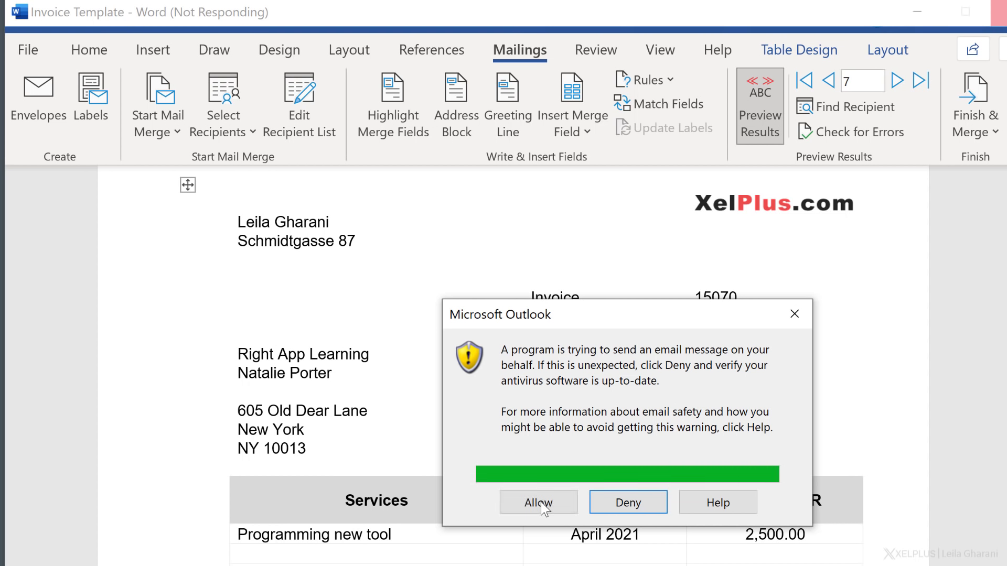
{"action": "left_click", "coordinate": [543, 502]}
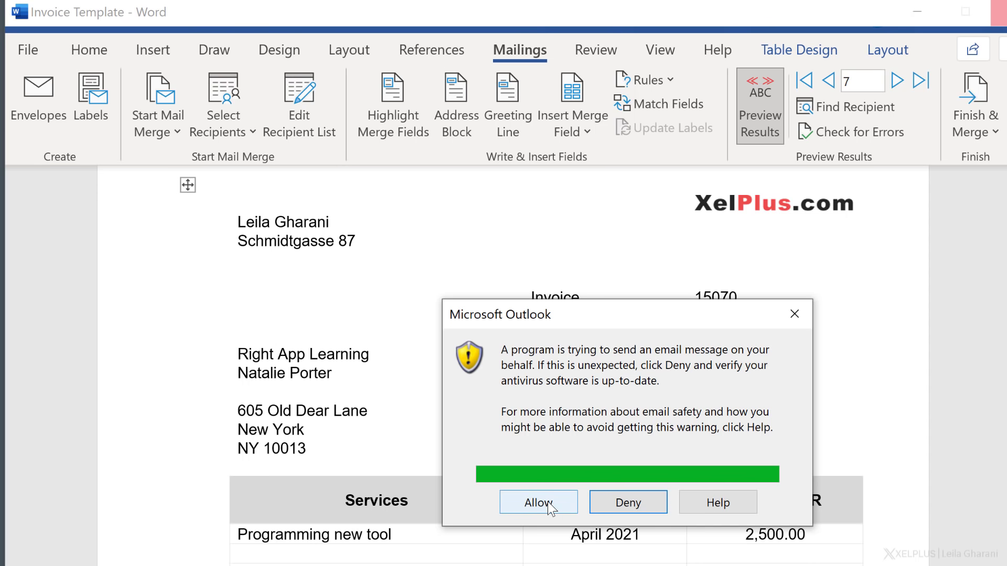
{"action": "left_click", "coordinate": [548, 504]}
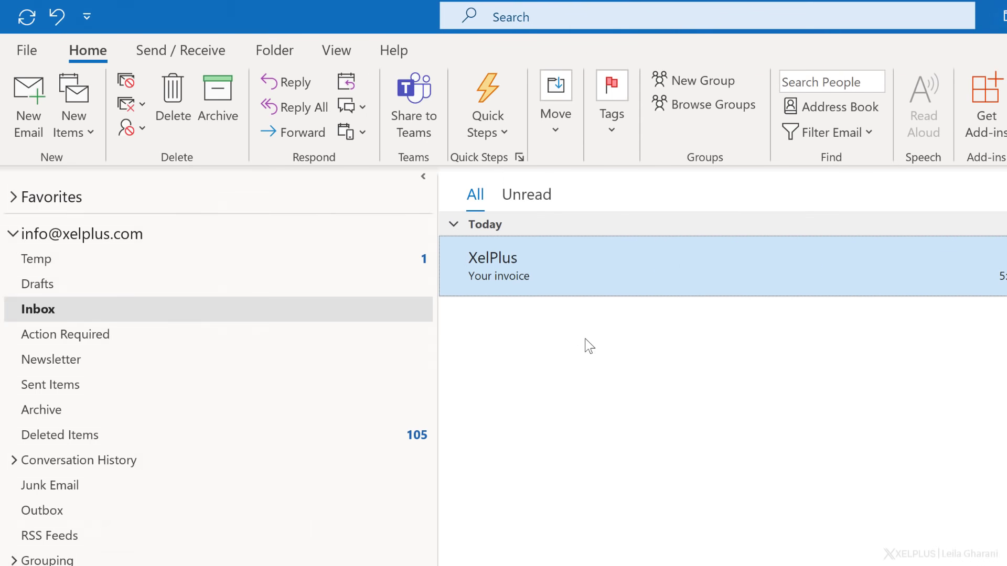
Step: Open the received 'Your invoice' message and its Invoice Template.docx attachment in Word
{"action": "double_click", "coordinate": [559, 257]}
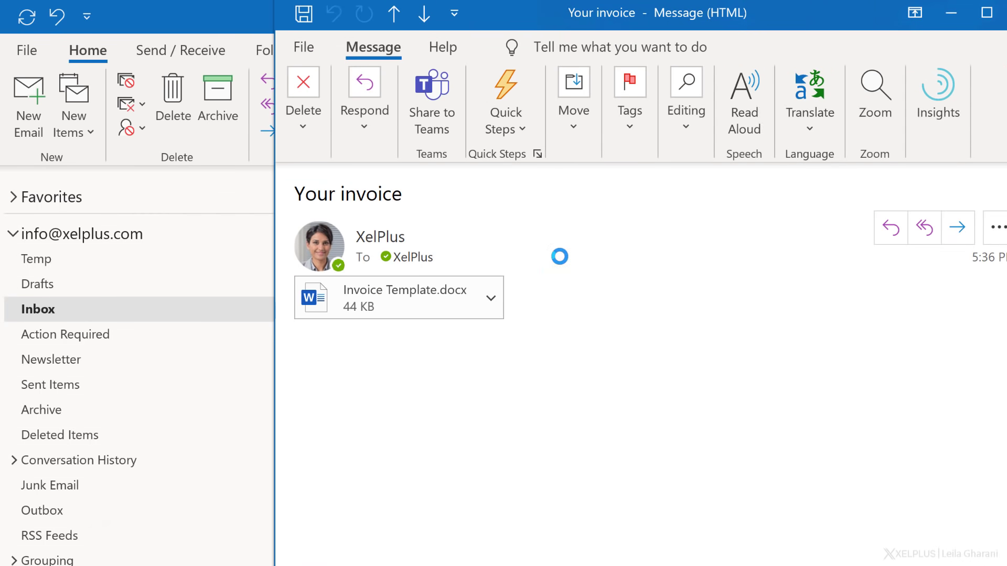
{"action": "left_click", "coordinate": [492, 298]}
{"action": "left_click", "coordinate": [409, 368]}
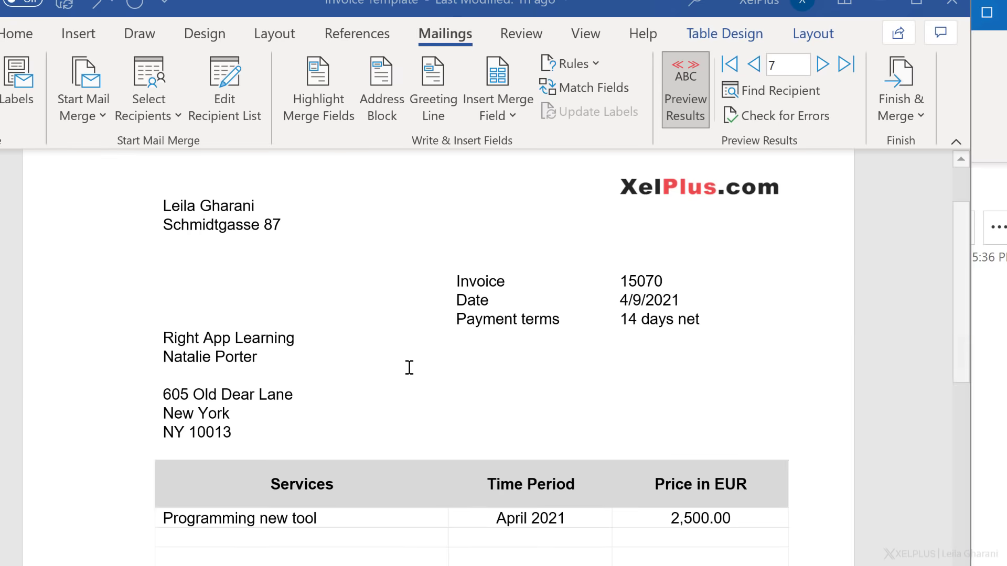
Step: Scroll down the read-only invoice 15062 to review its IT Services and Training lines
{"action": "scroll", "coordinate": [407, 367], "scroll_direction": "down", "scroll_amount": 2}
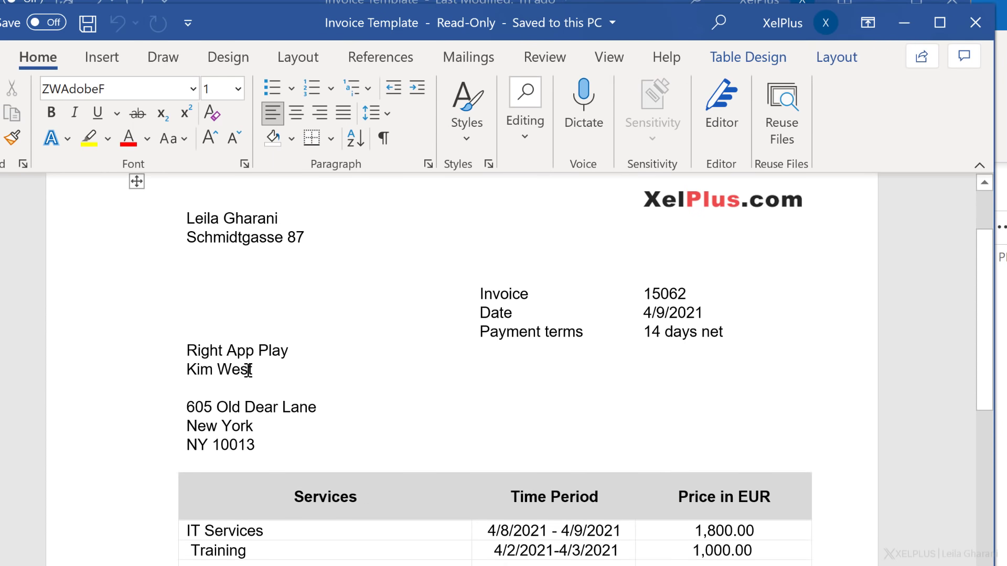